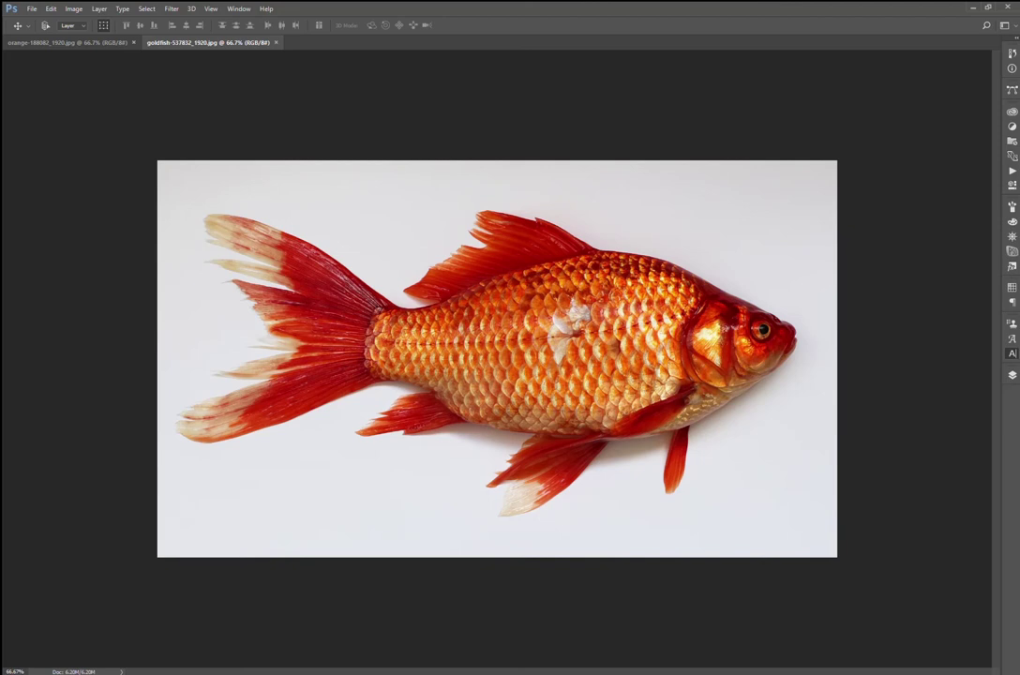
Unlock the background as Layer 0 and Magic Wand-select the white backdrop.
key(F7)
key(ctrl+t)
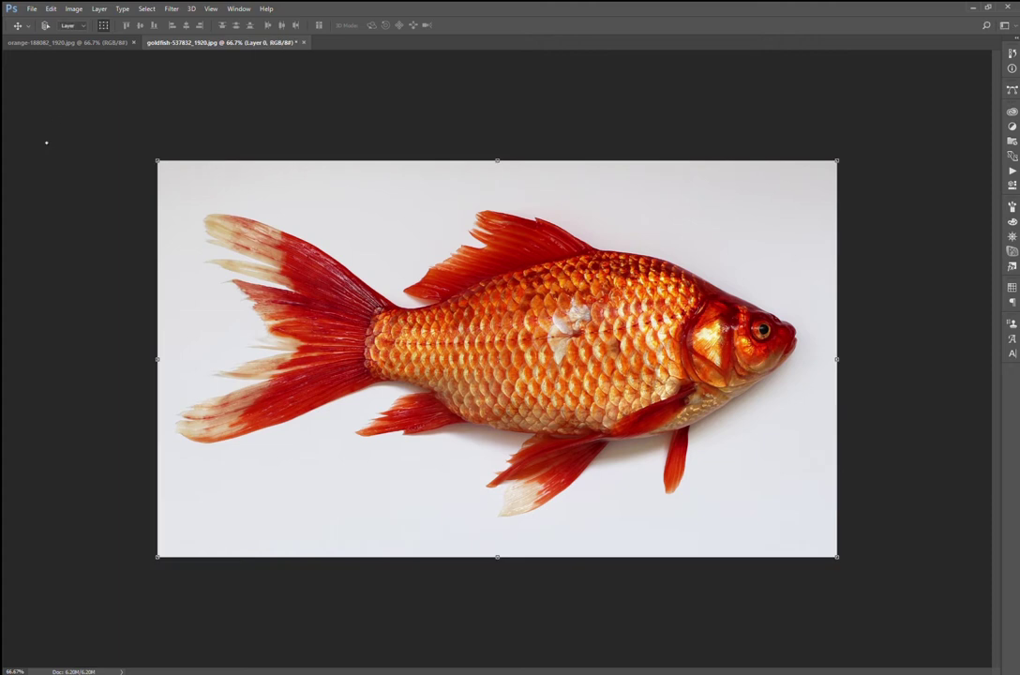
key(Return)
key(w)
click(381, 186)
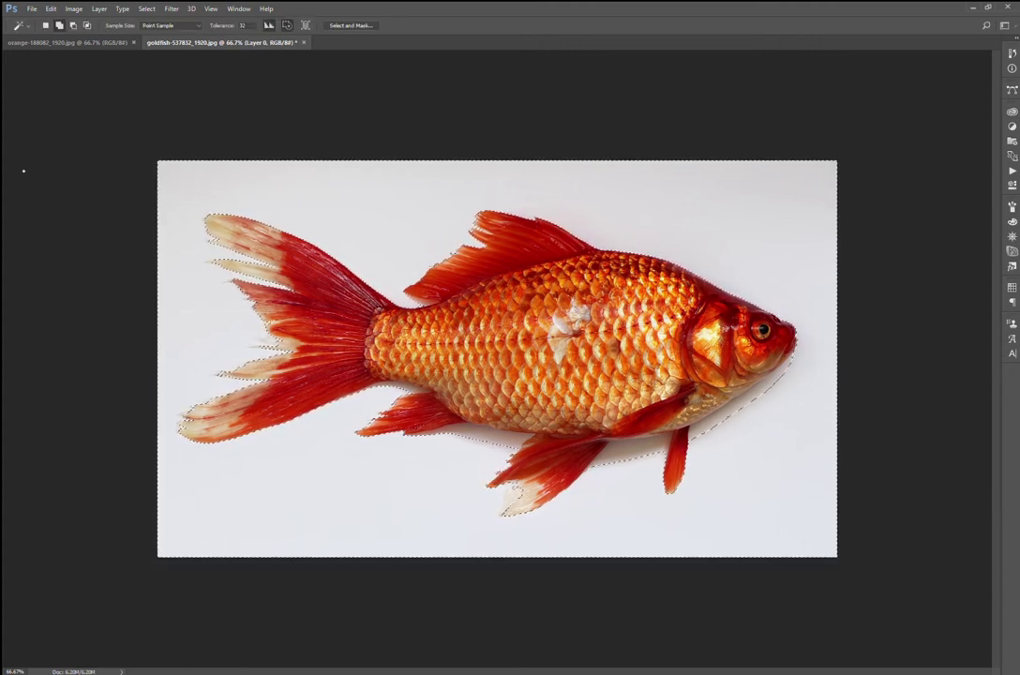
Refine the selection with Quick Selection so its edge hugs the fish's belly.
key(shift+w)
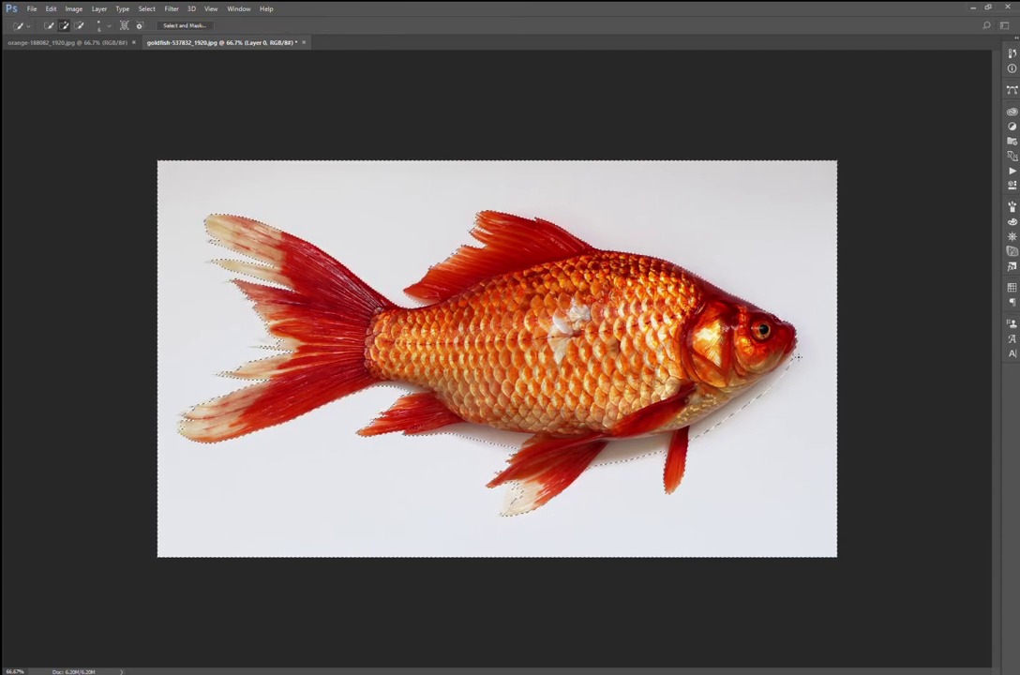
mouse_move(738, 403)
mouse_down()
mouse_move(640, 454)
mouse_move(479, 434)
mouse_up()
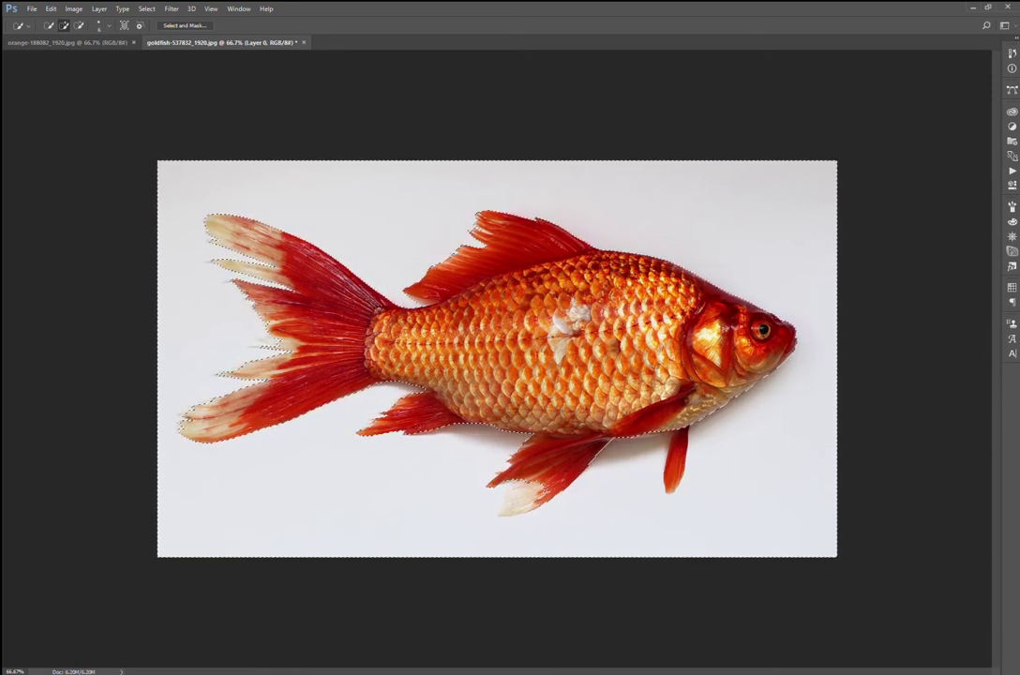
key(alt)
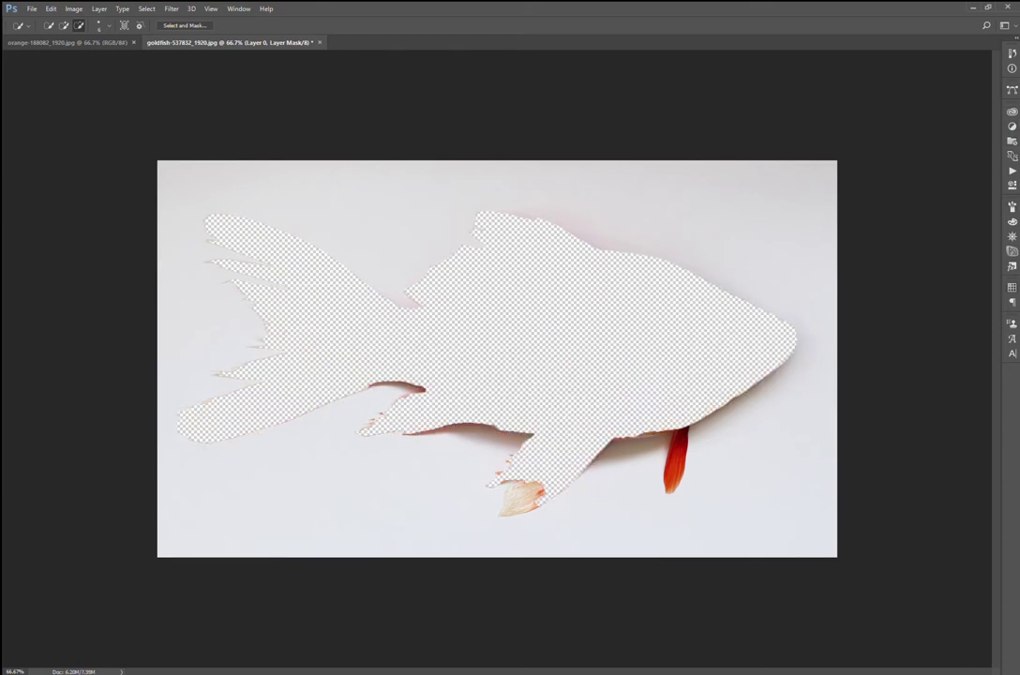
Undo the wrong mask and correct the selection beside the tail and at the white lower-fin tip.
key(ctrl+z)
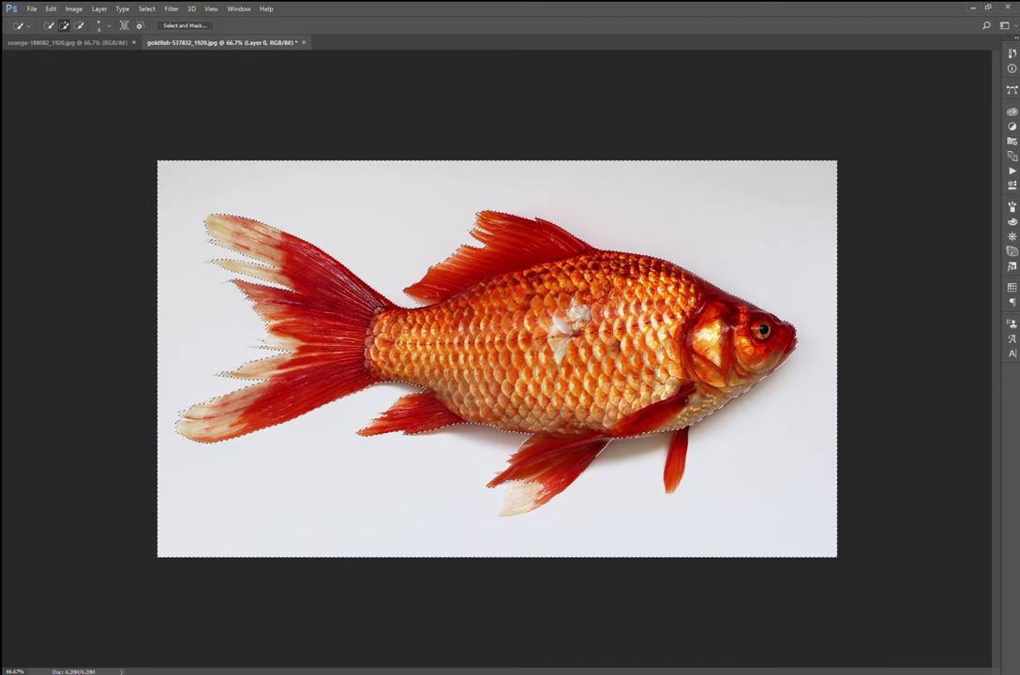
key(alt)
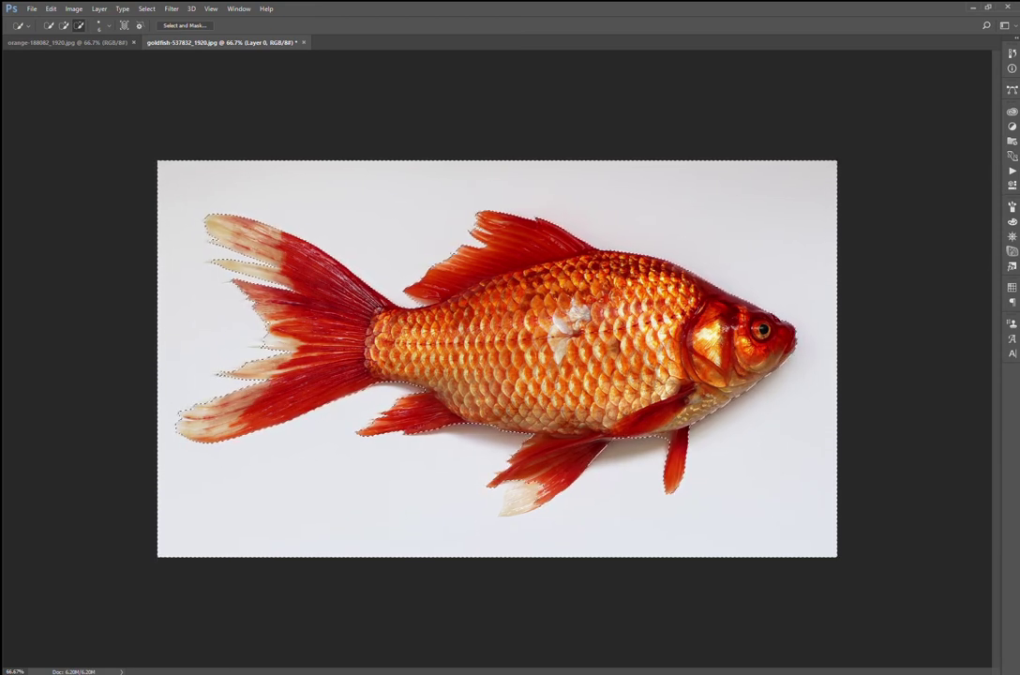
click(183, 347)
drag(164, 239, 164, 347)
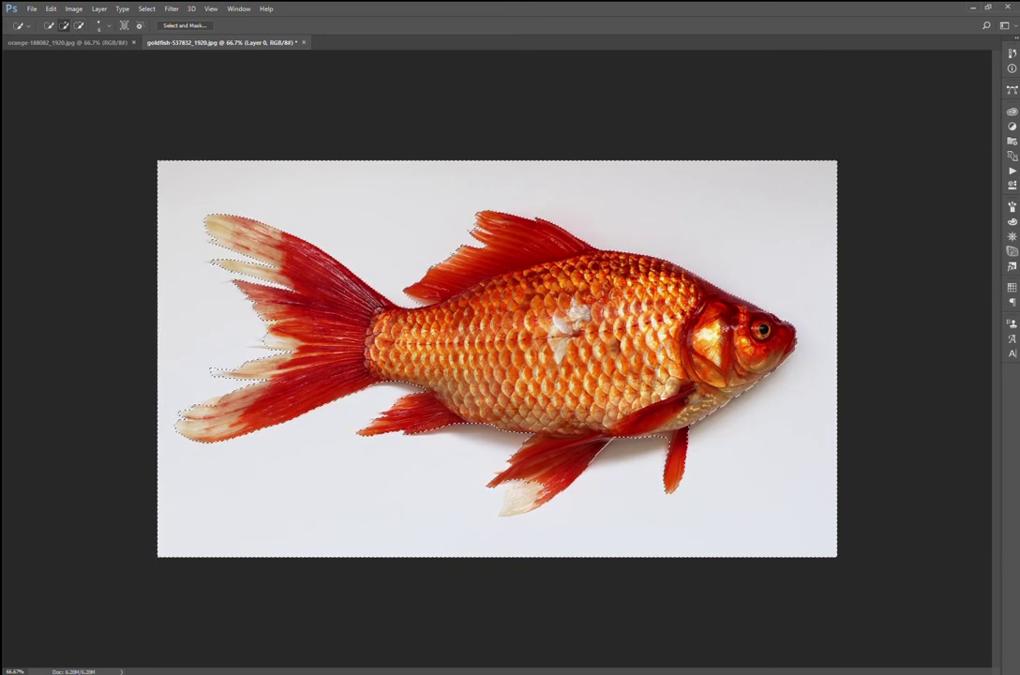
drag(516, 501, 571, 418)
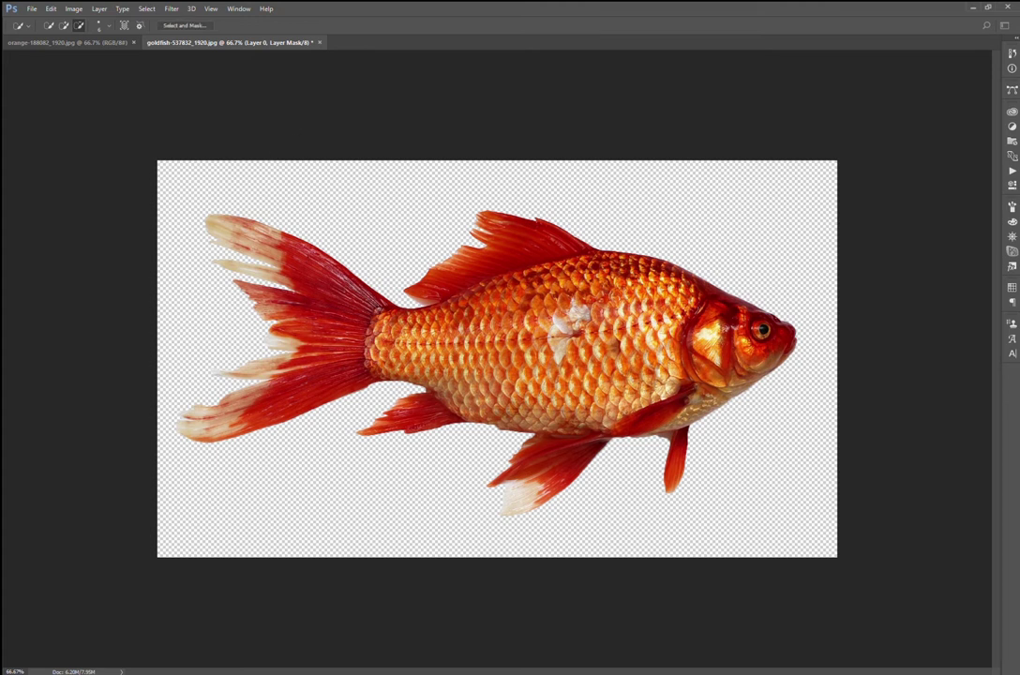
key(ctrl+alt+n)
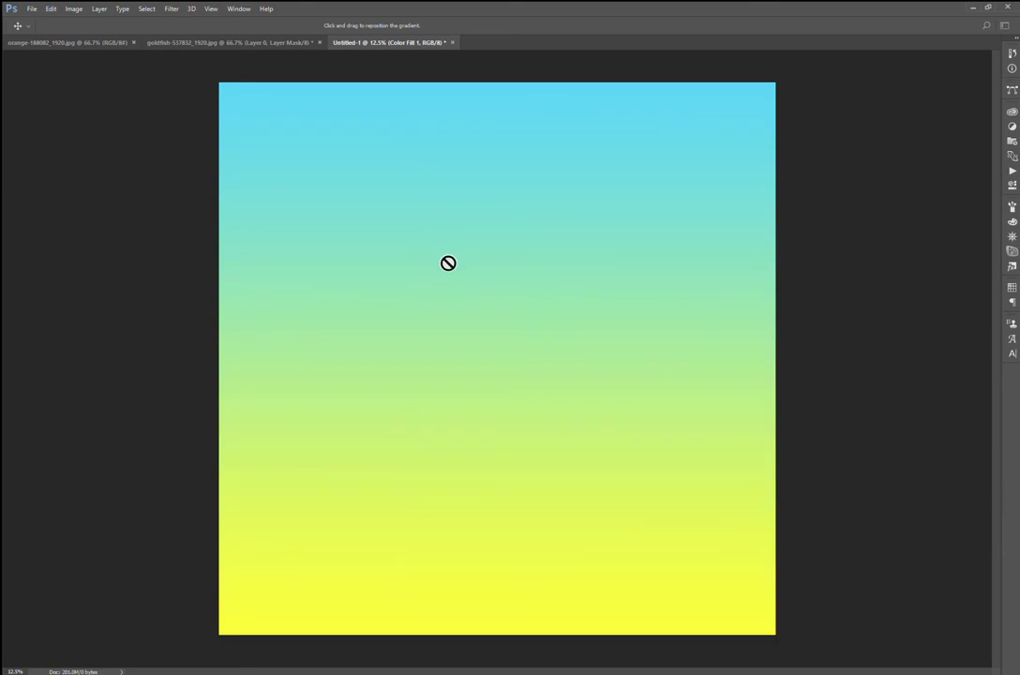
Fill a new document with a sky-blue-to-white gradient, sampling white for the bottom colour.
key(Return)
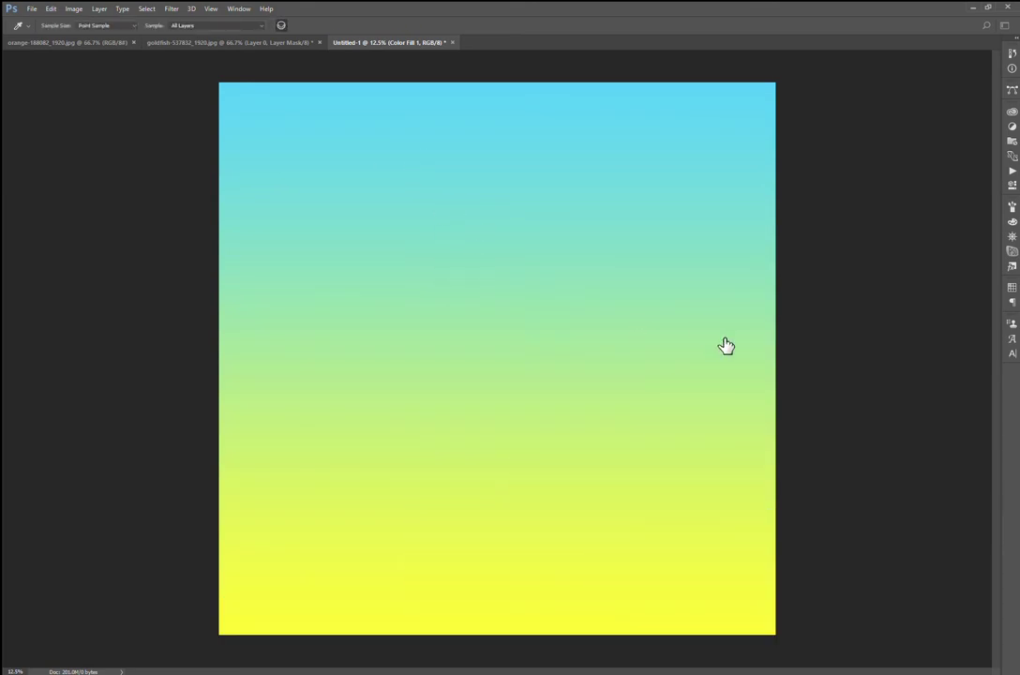
drag(818, 206, 685, 199)
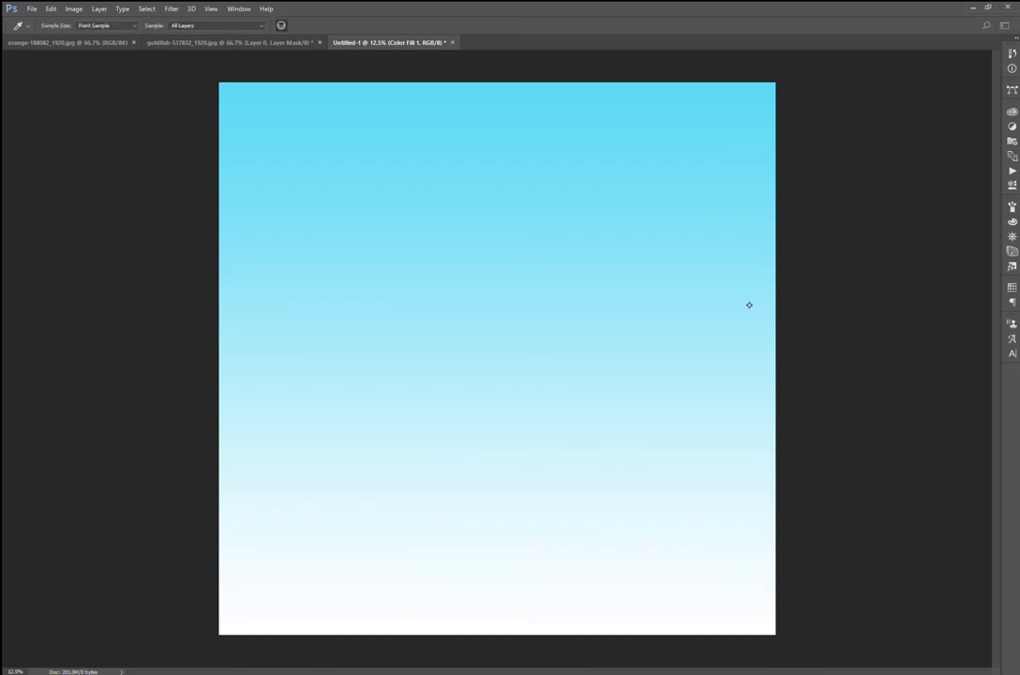
key(w)
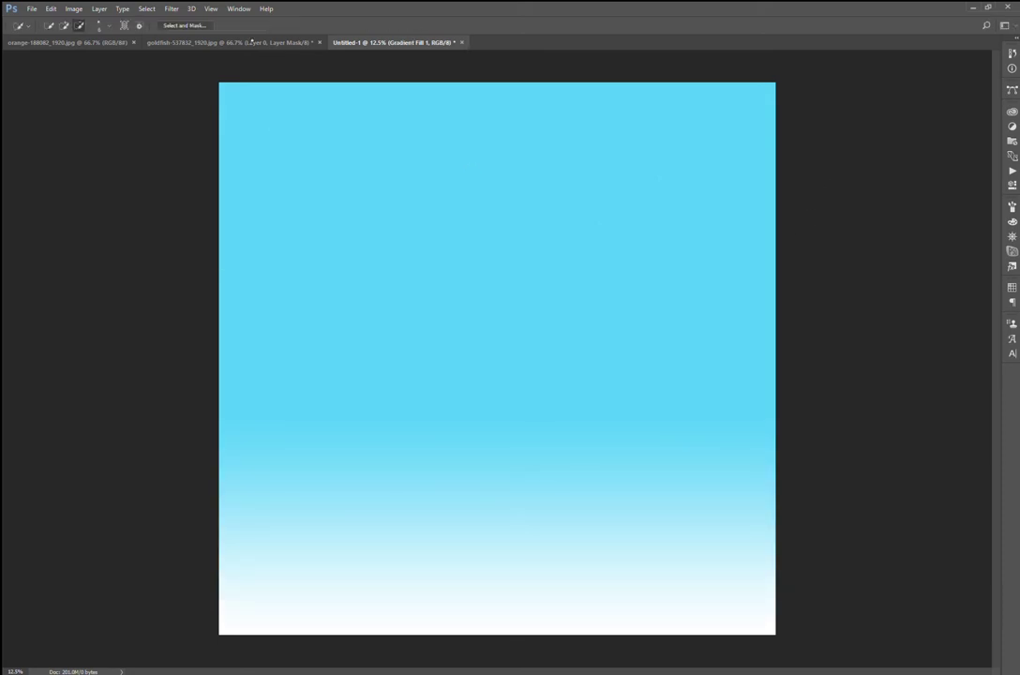
click(251, 43)
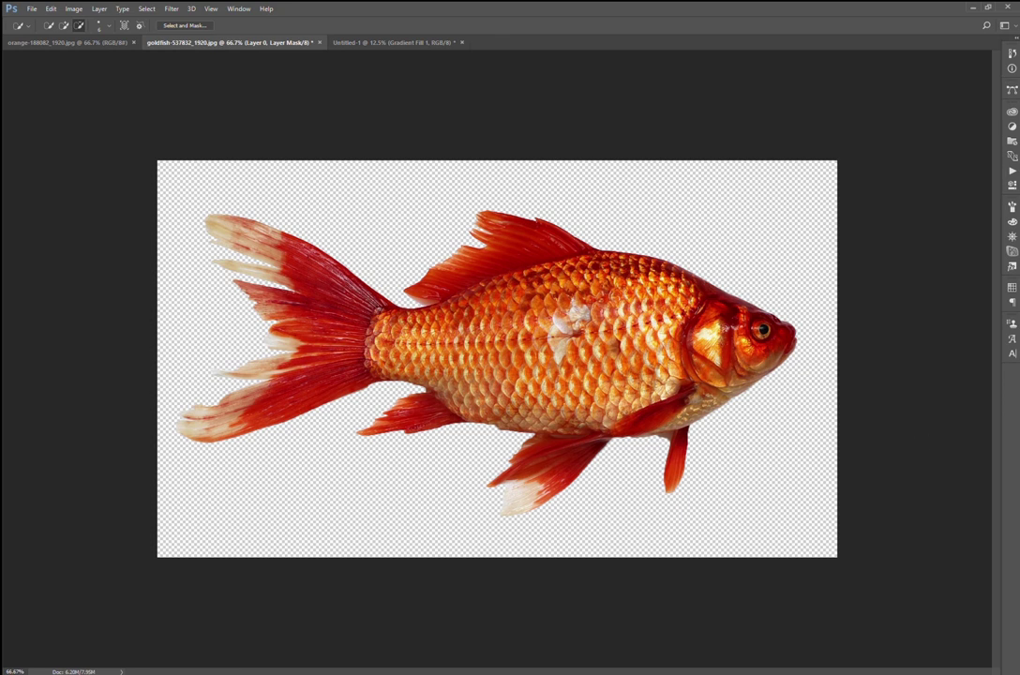
Shrink the Brush slightly, copy the goldfish, and return to the Untitled-1 gradient document.
key(b)
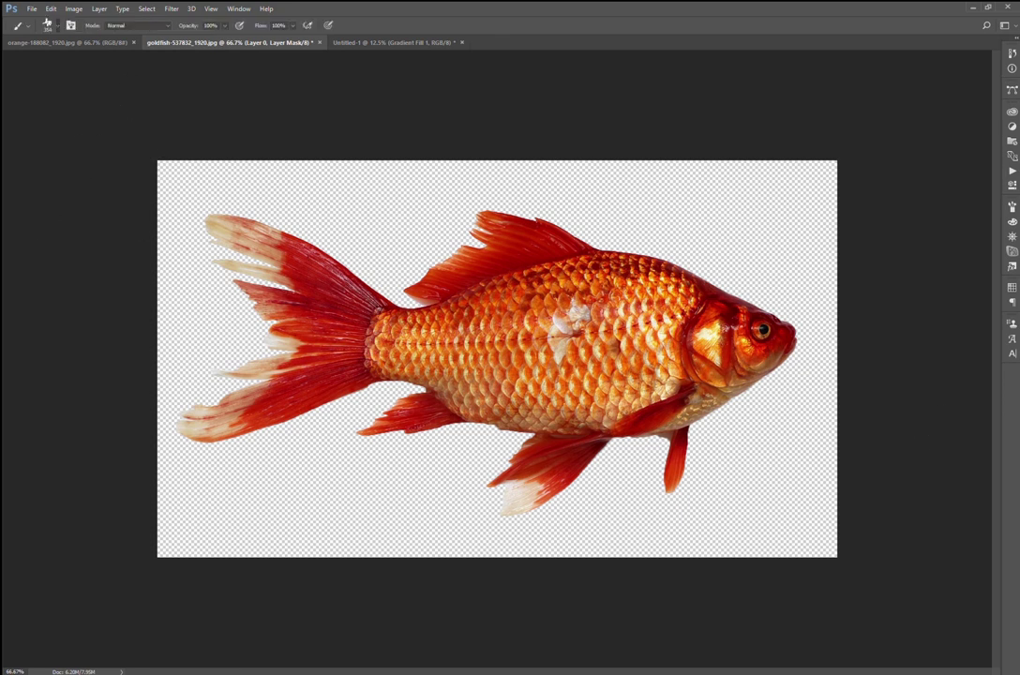
key(bracketleft)
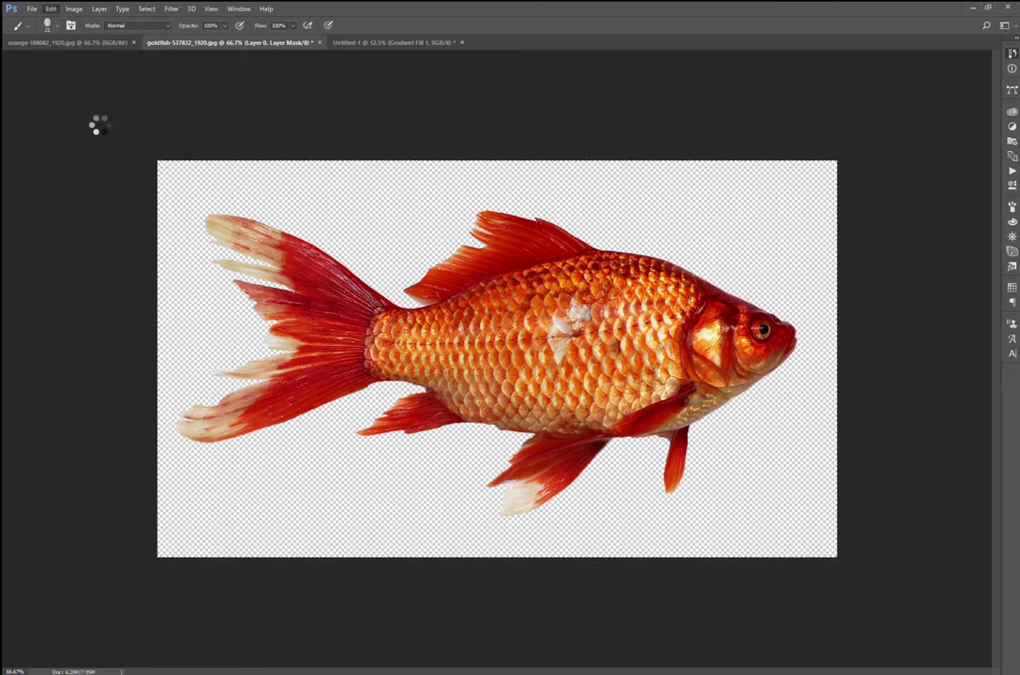
click(394, 42)
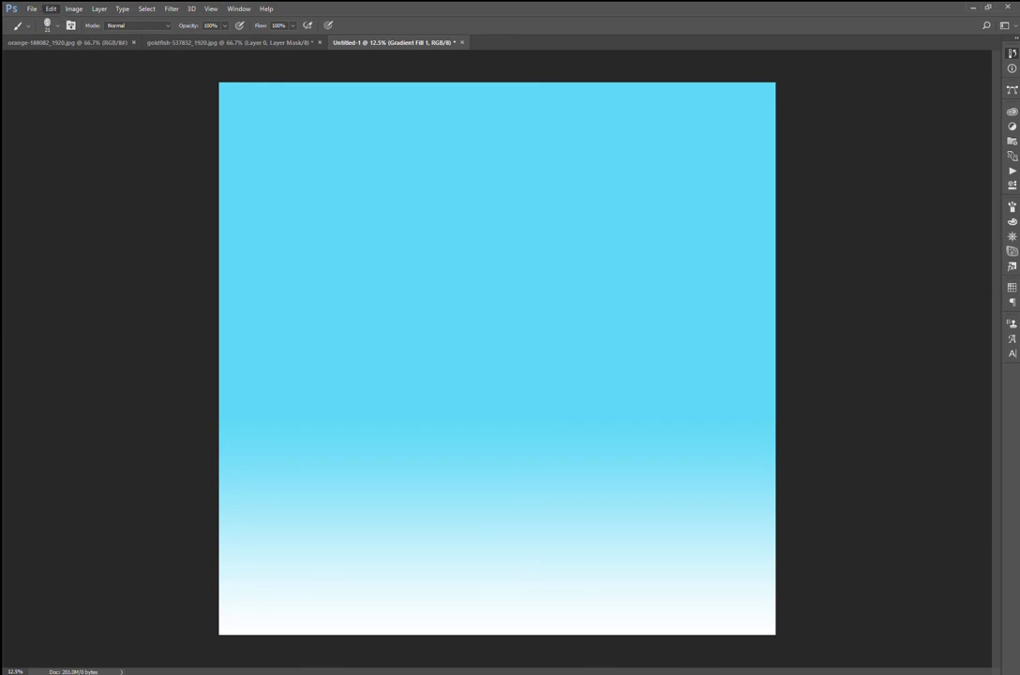
Paste the goldfish onto the gradient, enlarge it and centre it on the canvas.
key(ctrl+v)
key(v)
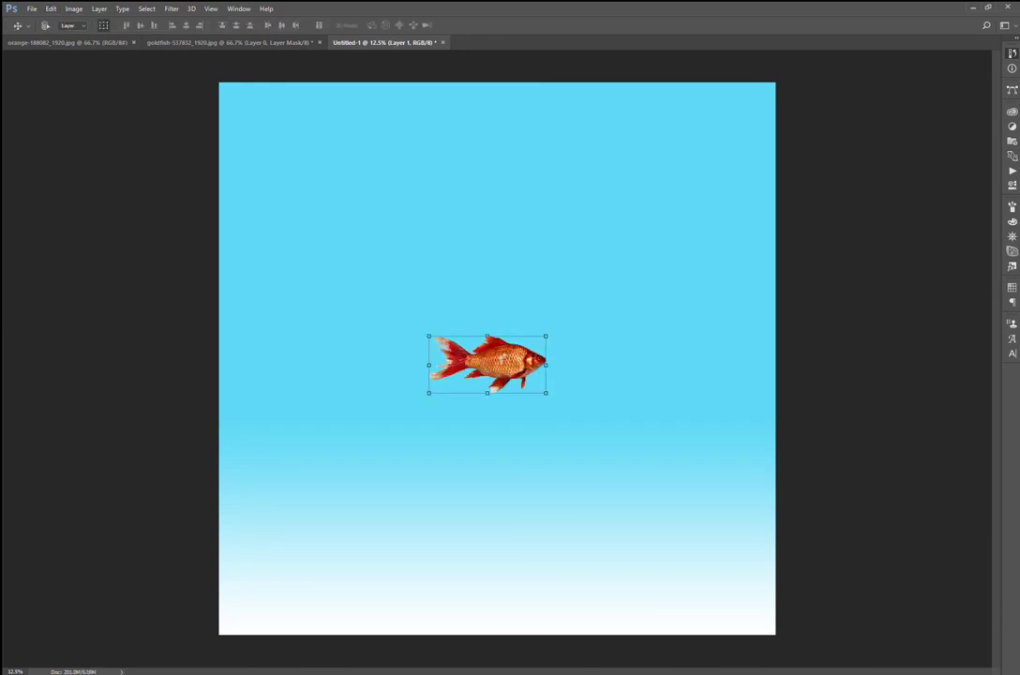
drag(546, 336, 791, 237)
drag(429, 393, 348, 449)
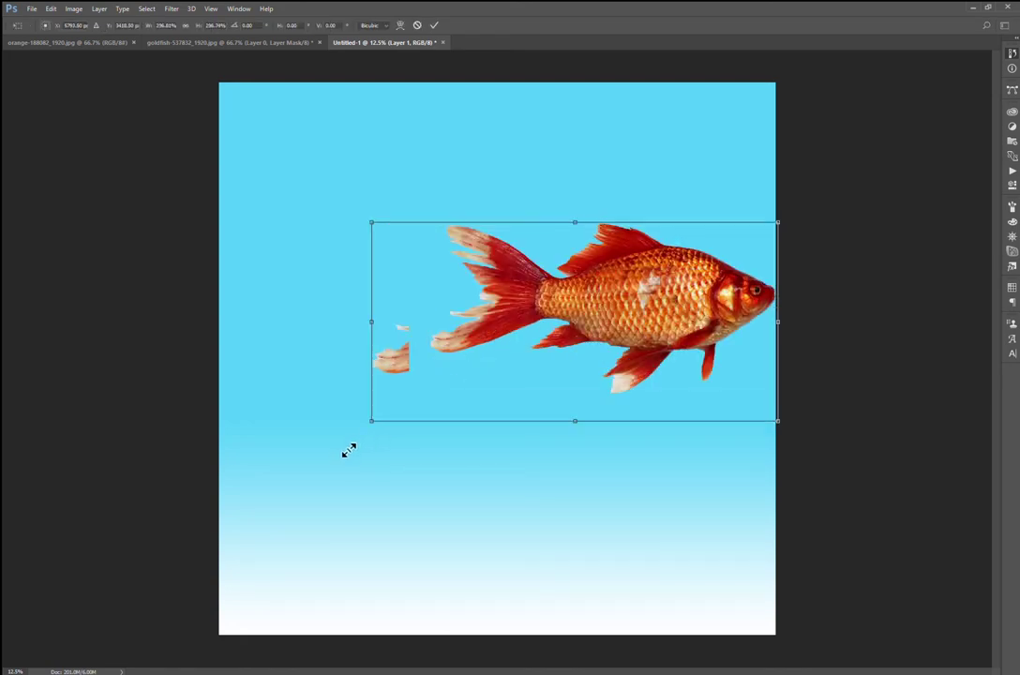
mouse_move(588, 330)
mouse_down()
mouse_move(512, 361)
mouse_move(474, 361)
mouse_up()
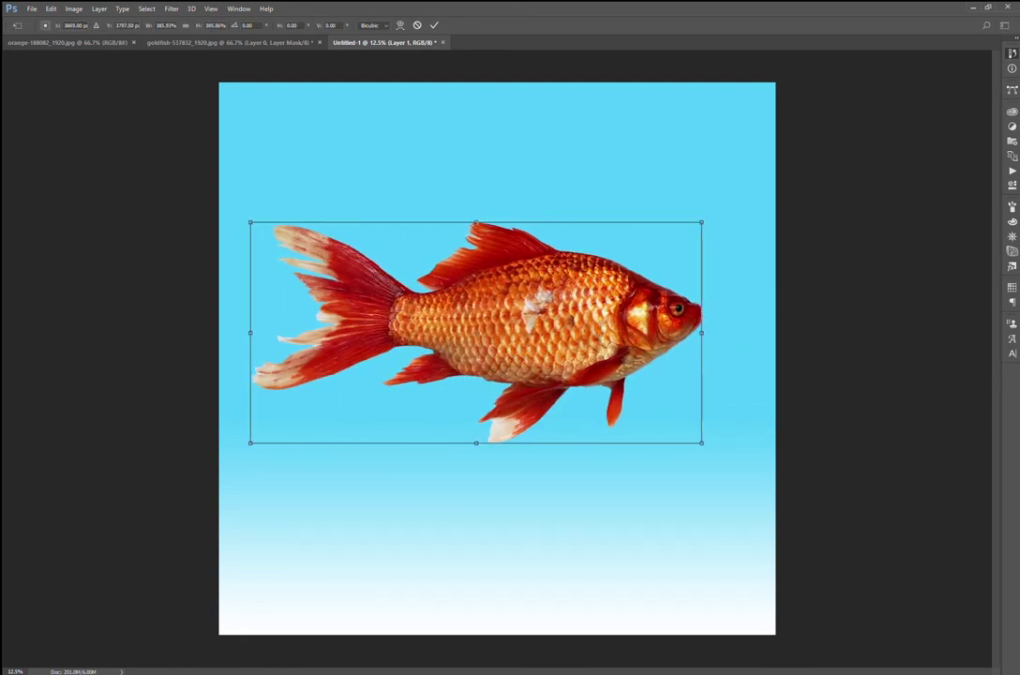
click(434, 25)
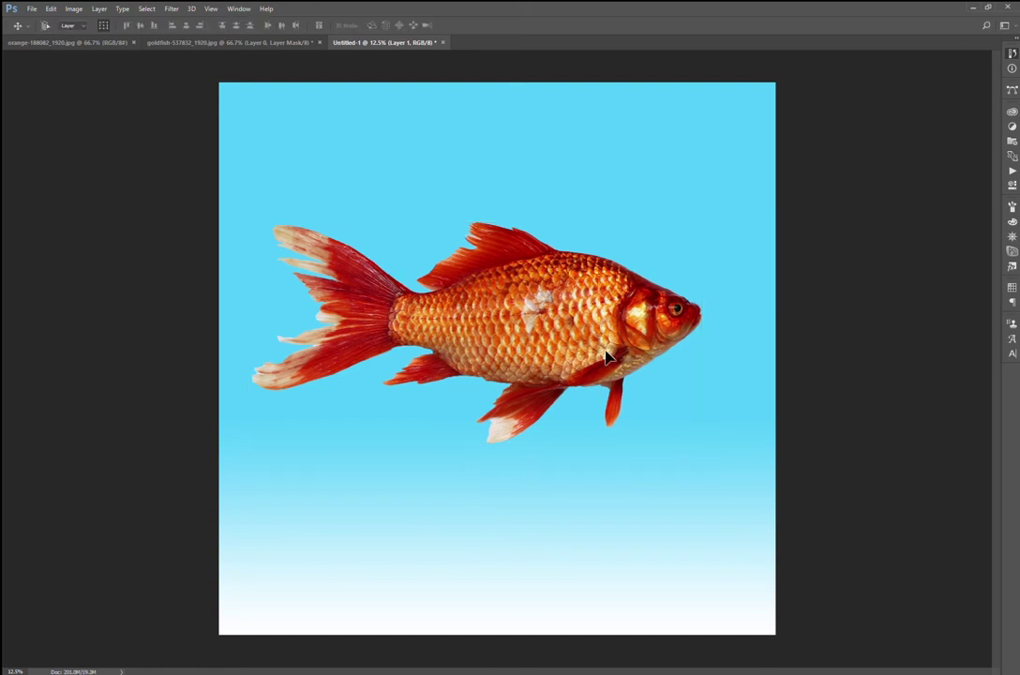
drag(516, 332, 536, 351)
key(ctrl+Tab)
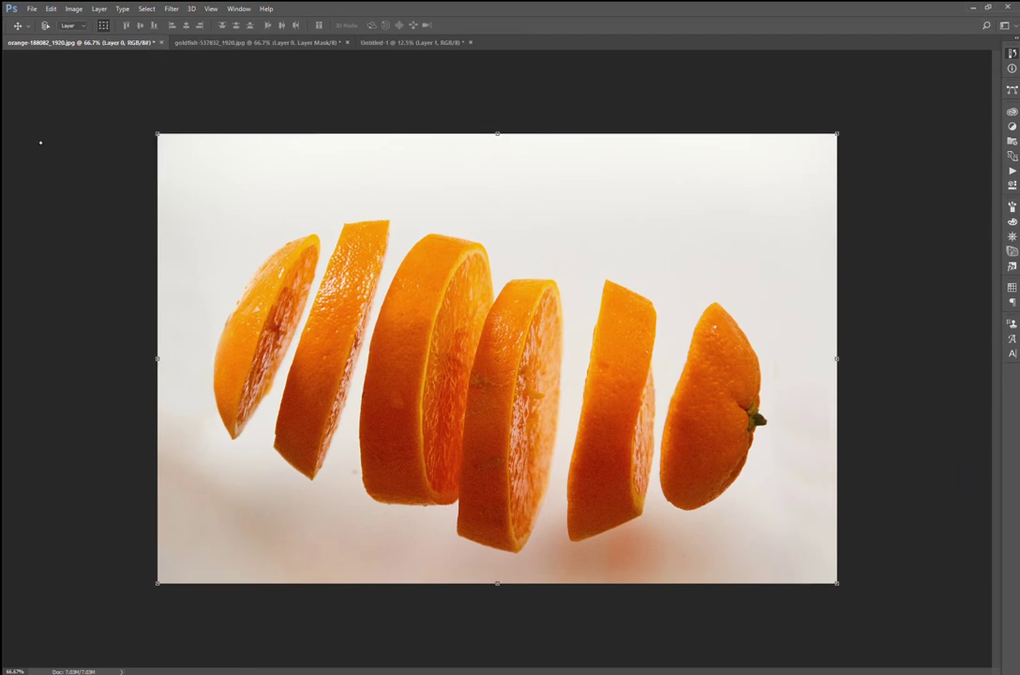
Switch to Quick Selection to start picking out the orange slices.
key(w)
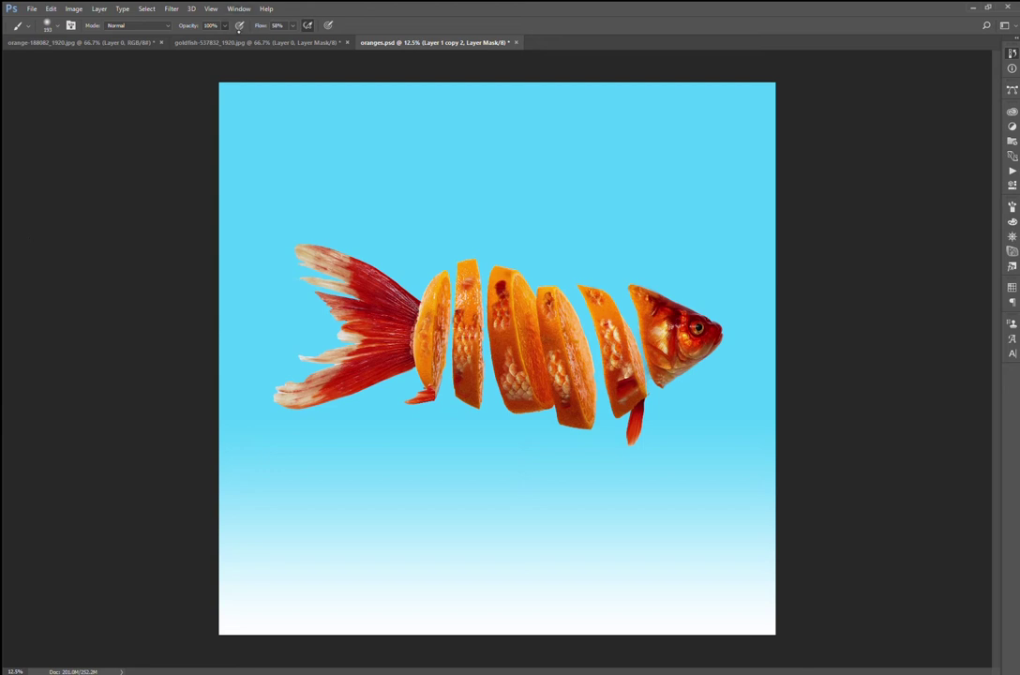
Set painting opacity to 74% and make the Gradient Fill 1 layer active.
key(7)
key(4)
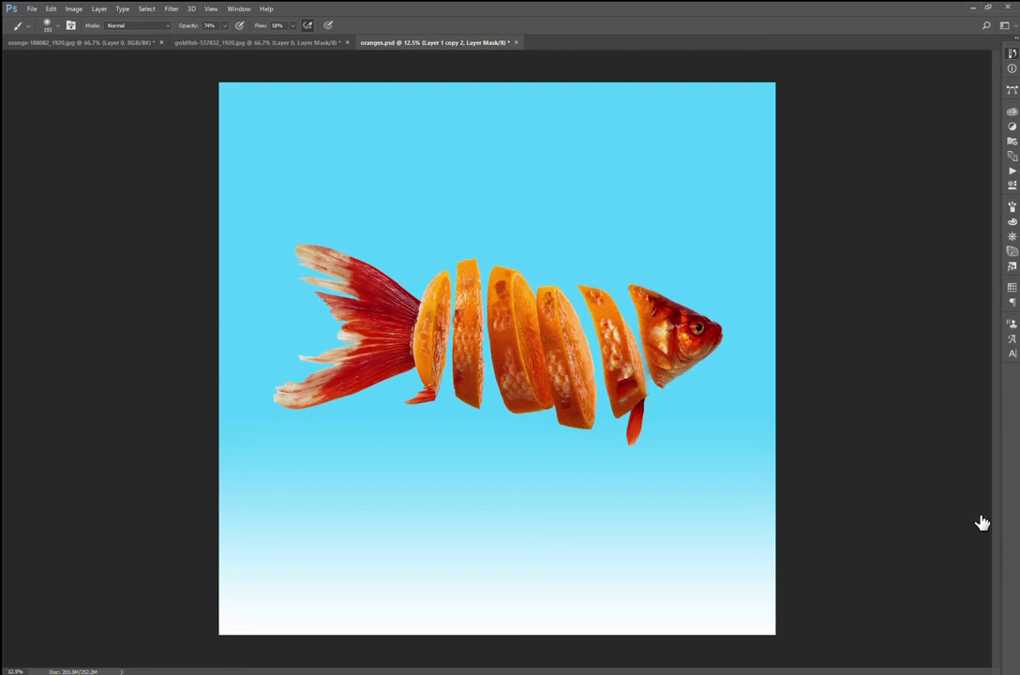
key(alt+bracketleft)
key(alt+bracketleft)
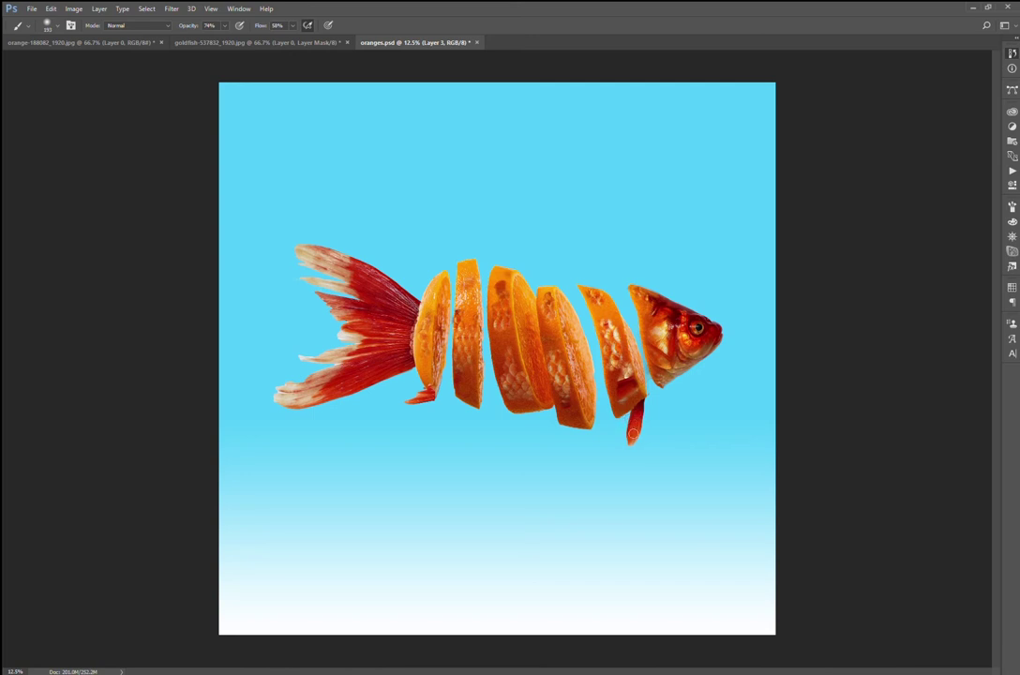
Paint dark blue shadows along the red fin, beneath the orange slices and under the small fin.
drag(633, 430, 624, 428)
drag(613, 423, 549, 420)
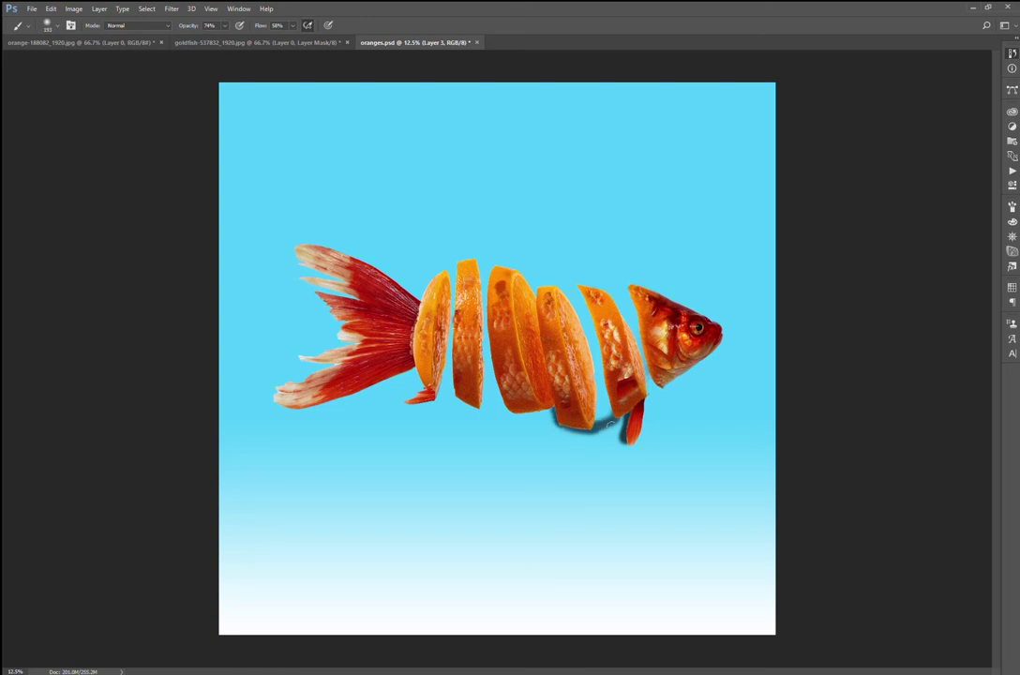
drag(511, 408, 497, 413)
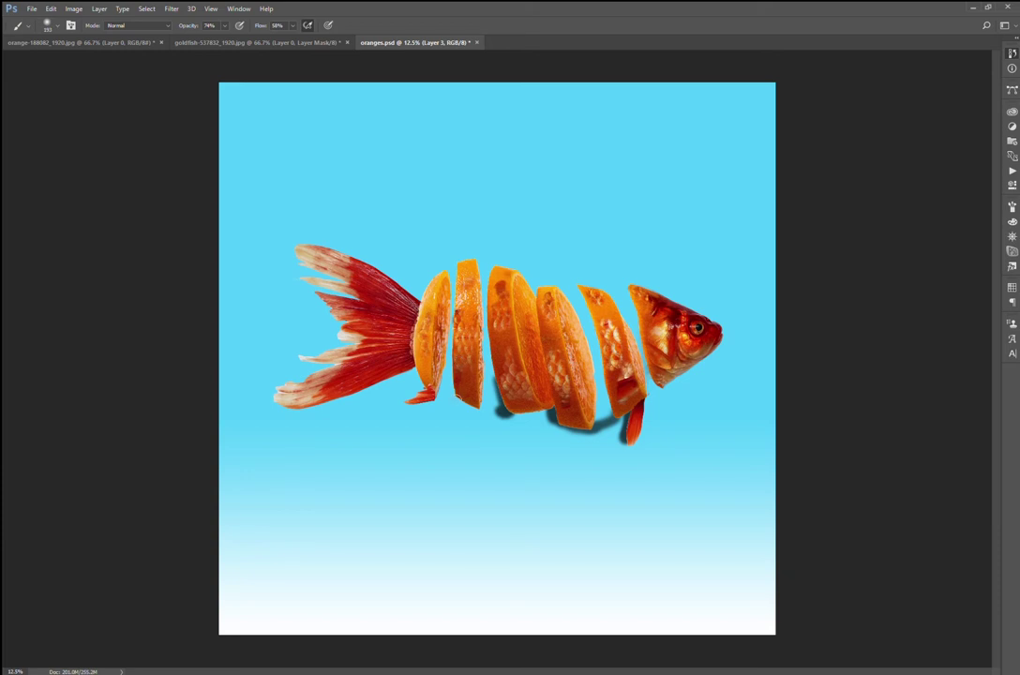
drag(450, 350, 446, 382)
drag(418, 386, 405, 397)
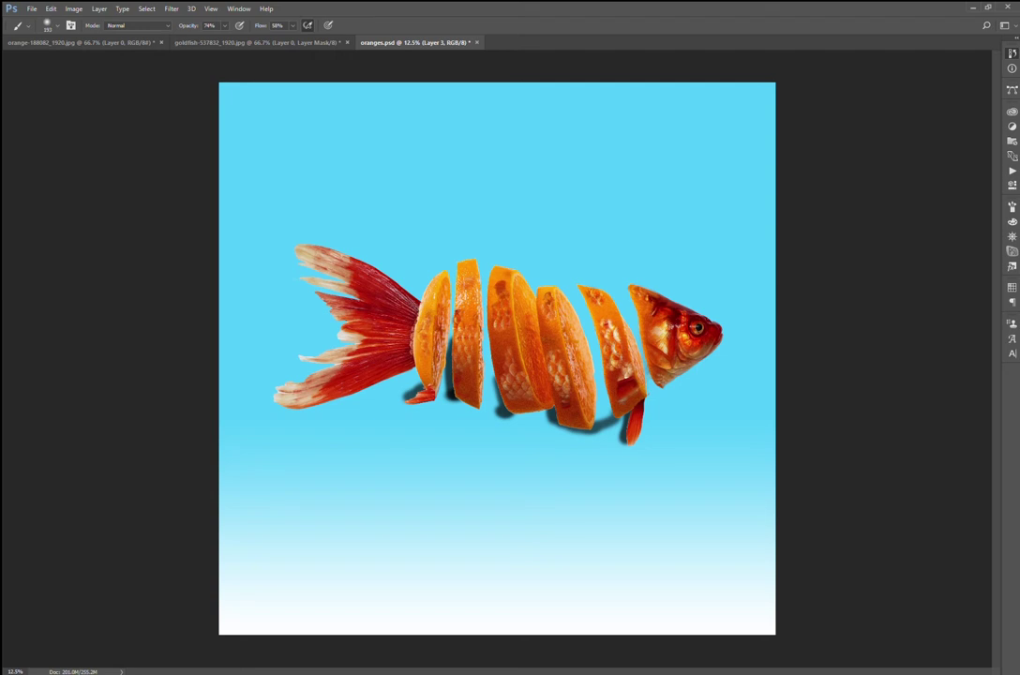
Shade the tail fin's edges, the head edge and the first slice's top-left edge.
drag(293, 265, 290, 251)
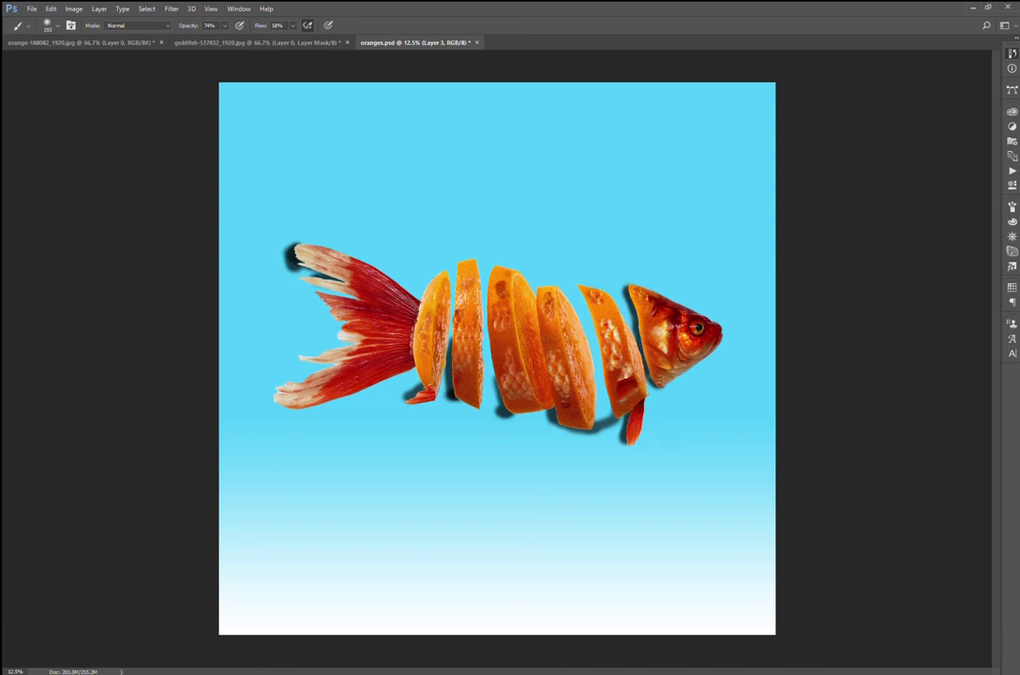
drag(286, 250, 282, 272)
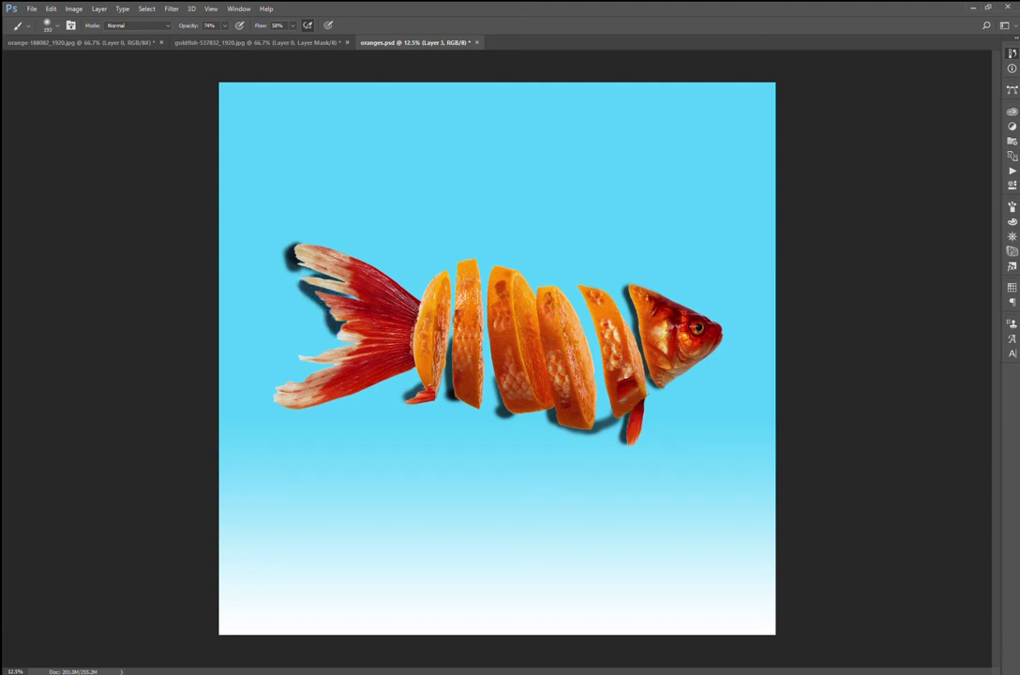
drag(333, 345, 309, 357)
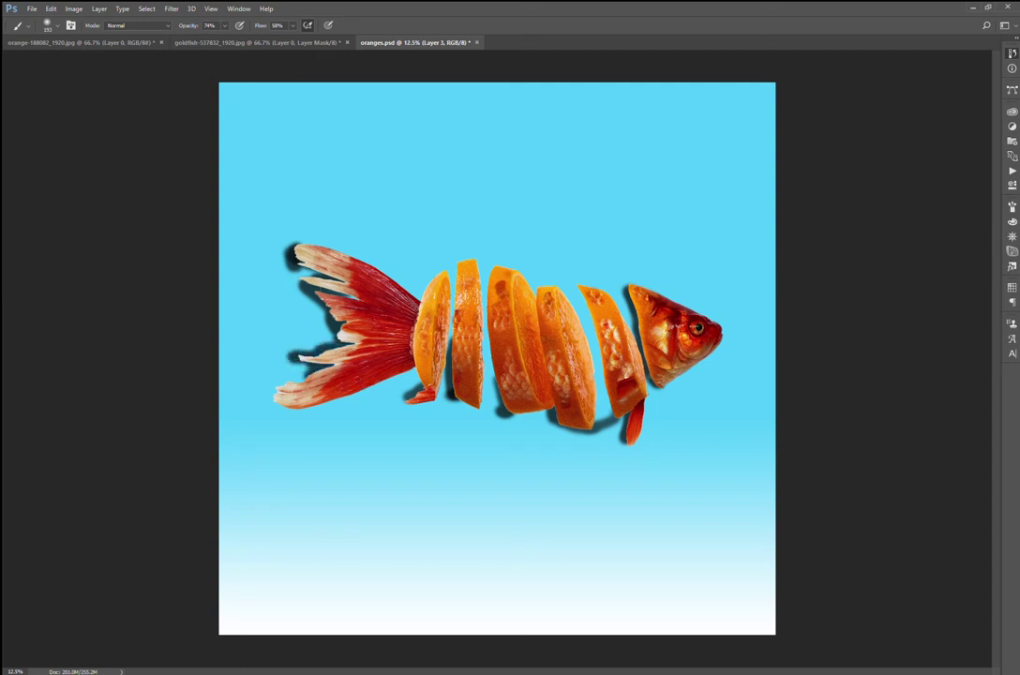
drag(268, 399, 276, 388)
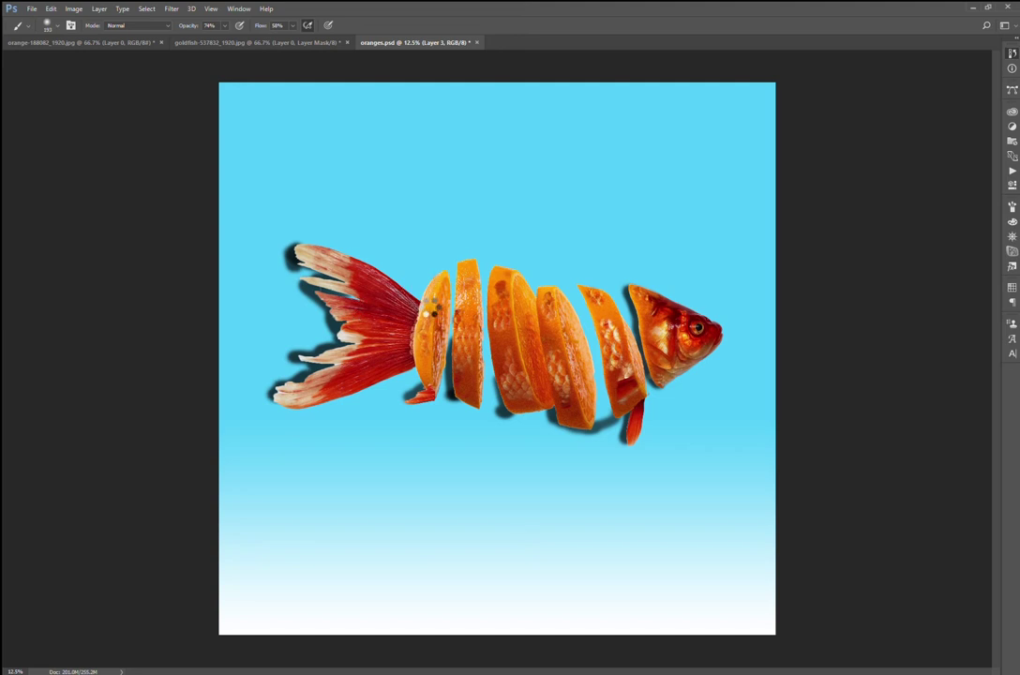
drag(419, 289, 429, 273)
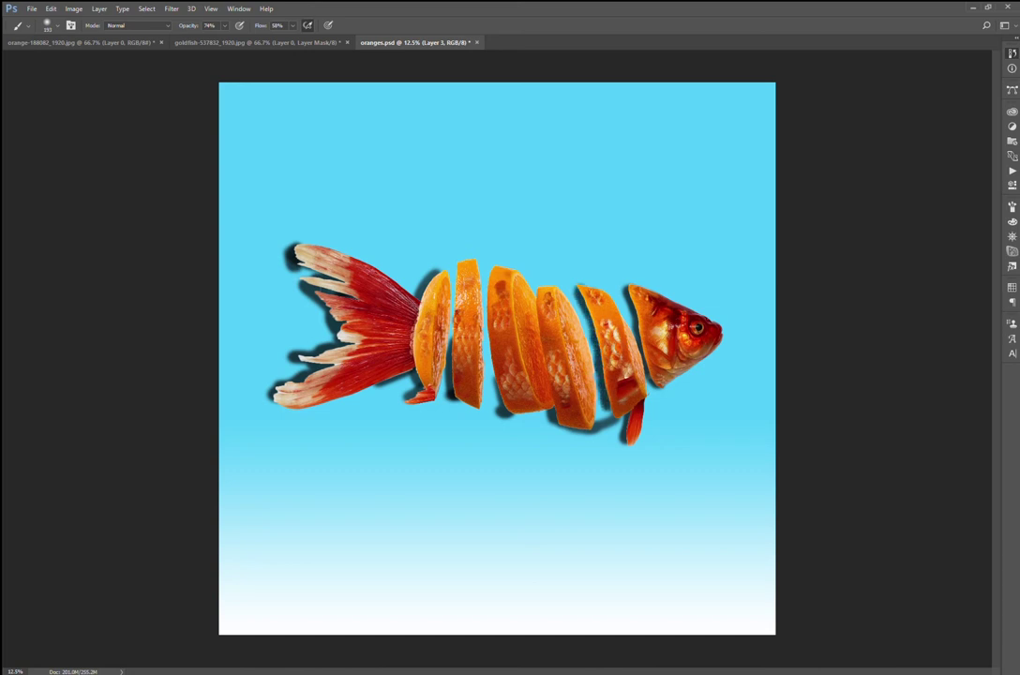
key(e)
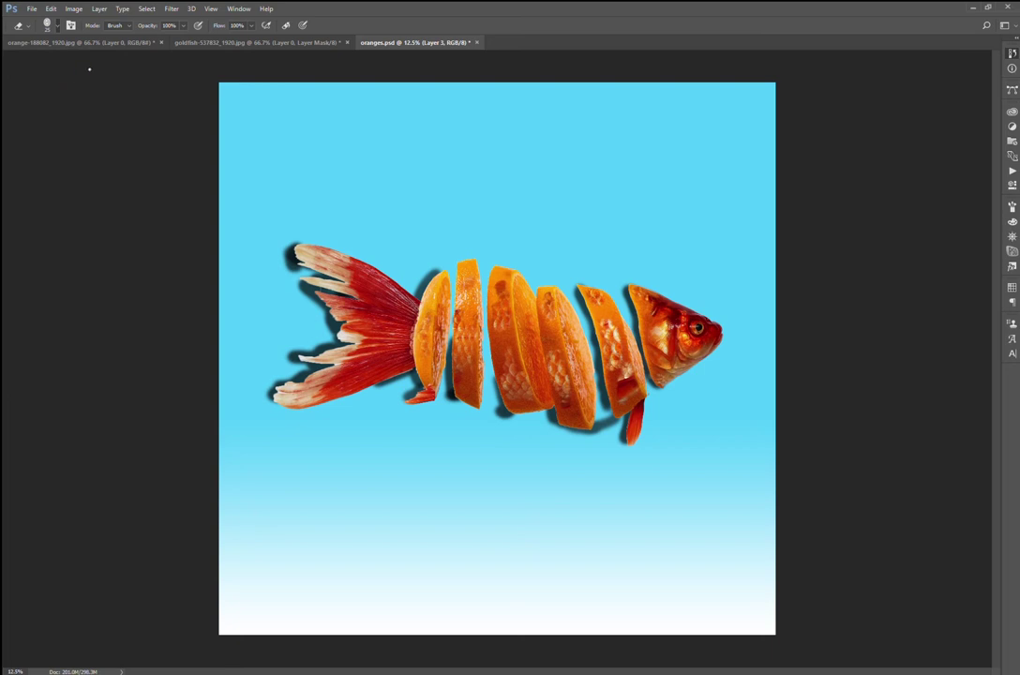
Enlarge the eraser to about 65 and erase excess shadow below the orange slices.
key(bracketright)
key(bracketright)
key(bracketright)
key(bracketright)
key(bracketright)
key(bracketright)
click(603, 424)
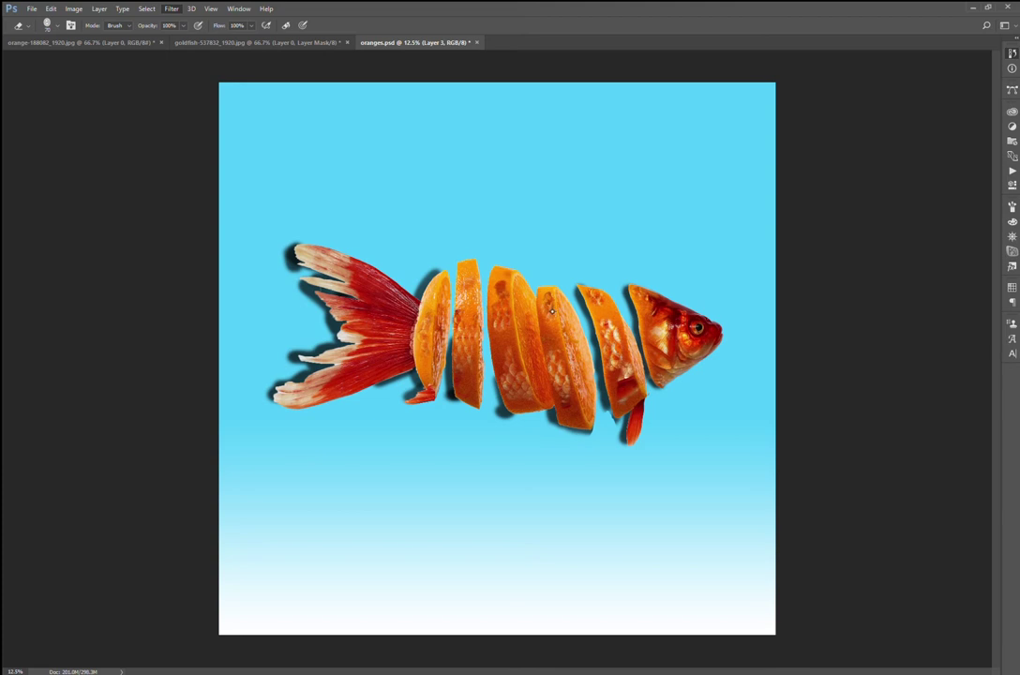
key(h)
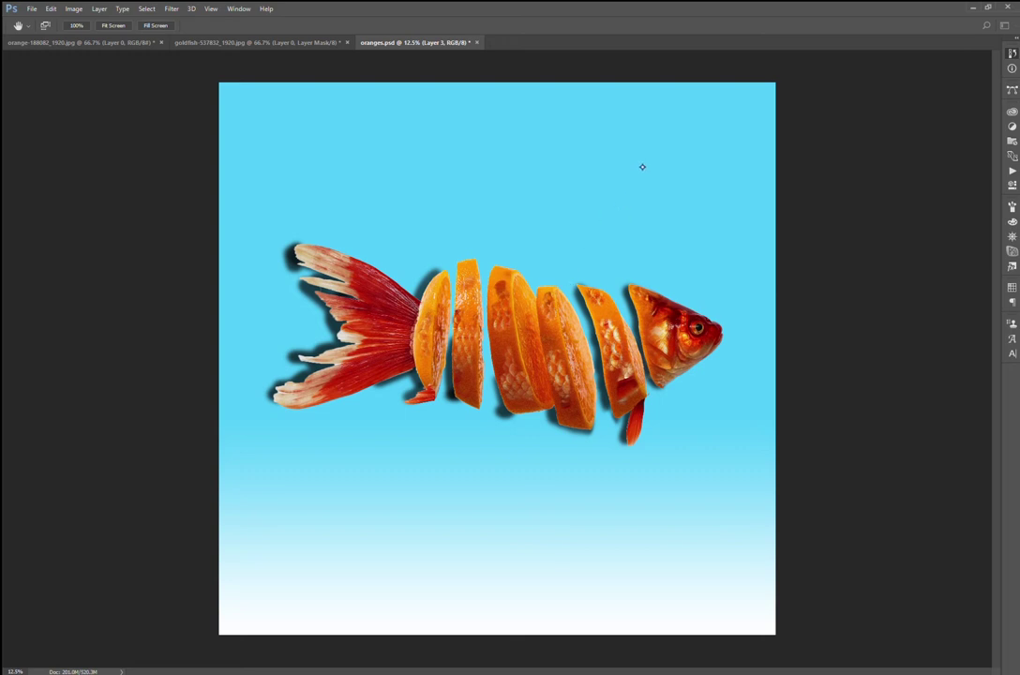
Switch back to the Eraser before recolouring the fish.
key(e)
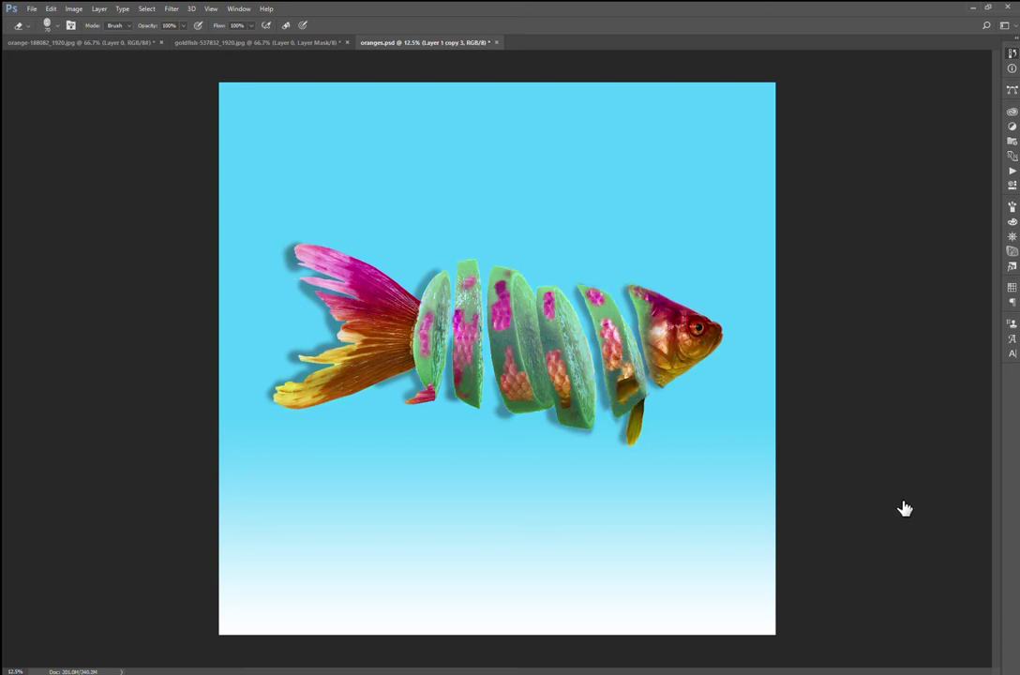
Compare Layer 1 with Layer 1 copy 3, then return slices to orange with pink spots.
key(ctrl+e)
key(ctrl+z)
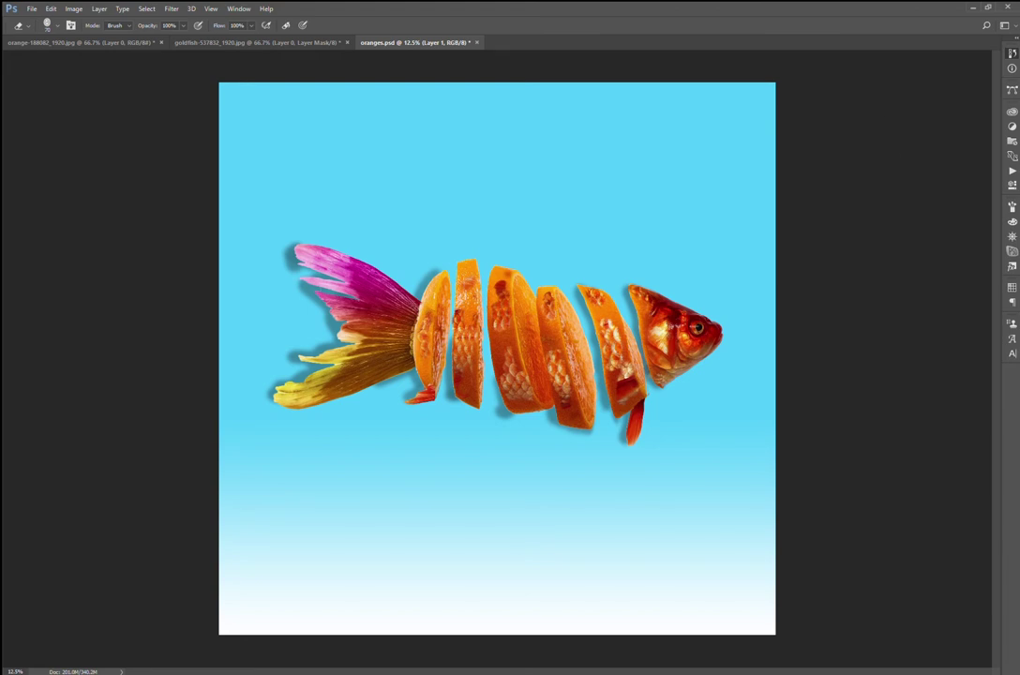
key(ctrl+j)
key(ctrl+z)
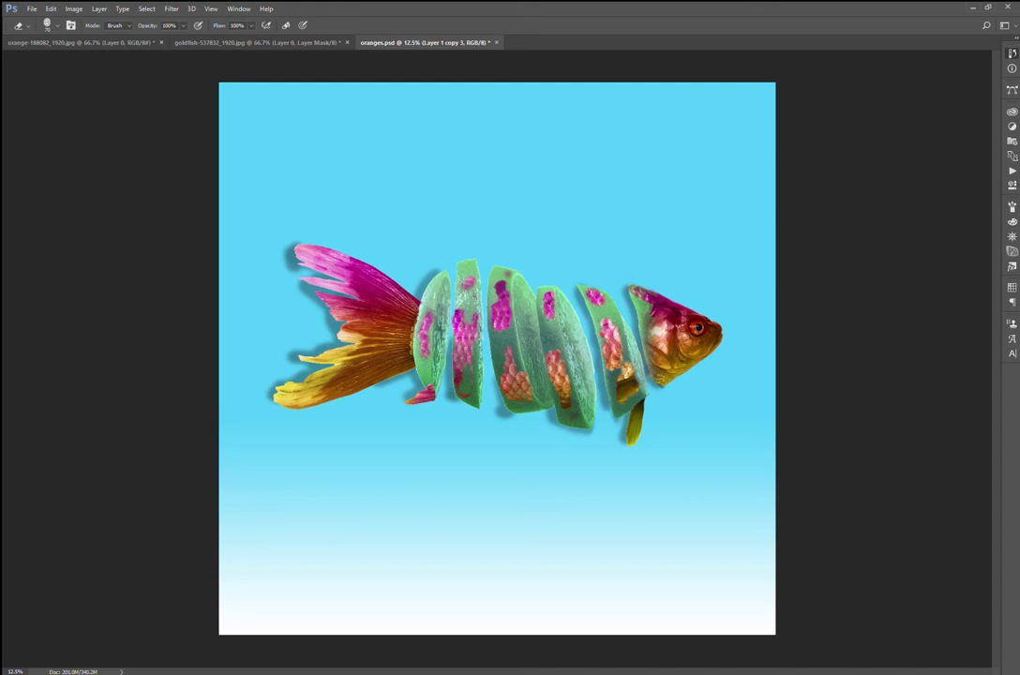
key(ctrl+z)
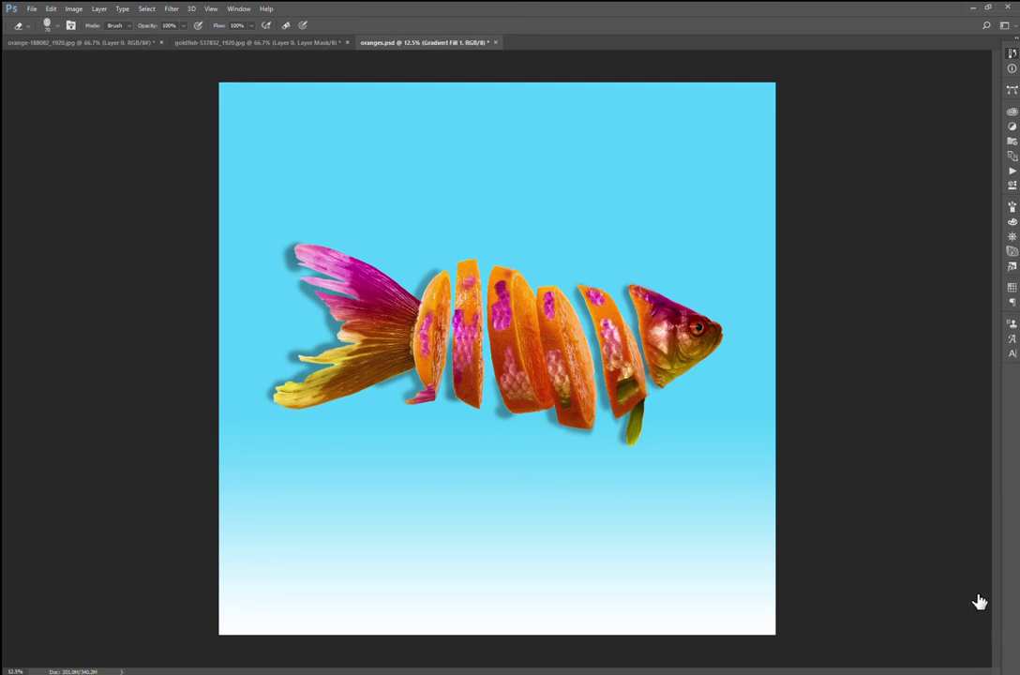
Stamp visible layers to a new layer and pick an enlarged splash-shaped brush.
key(ctrl+alt+shift+e)
key(b)
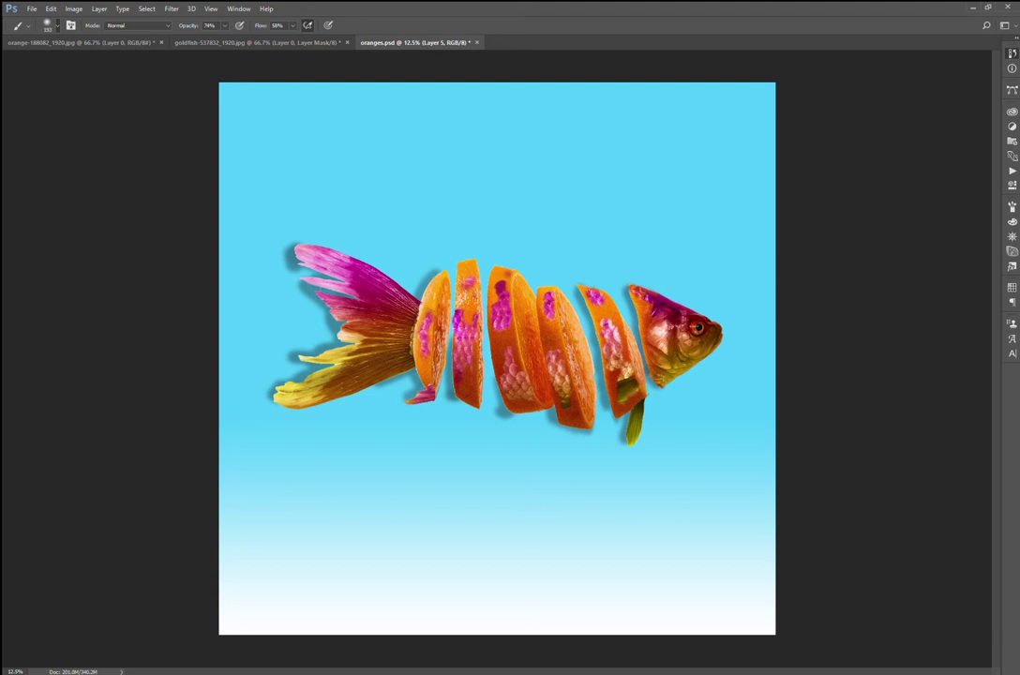
key(bracketright)
key(bracketright)
key(bracketright)
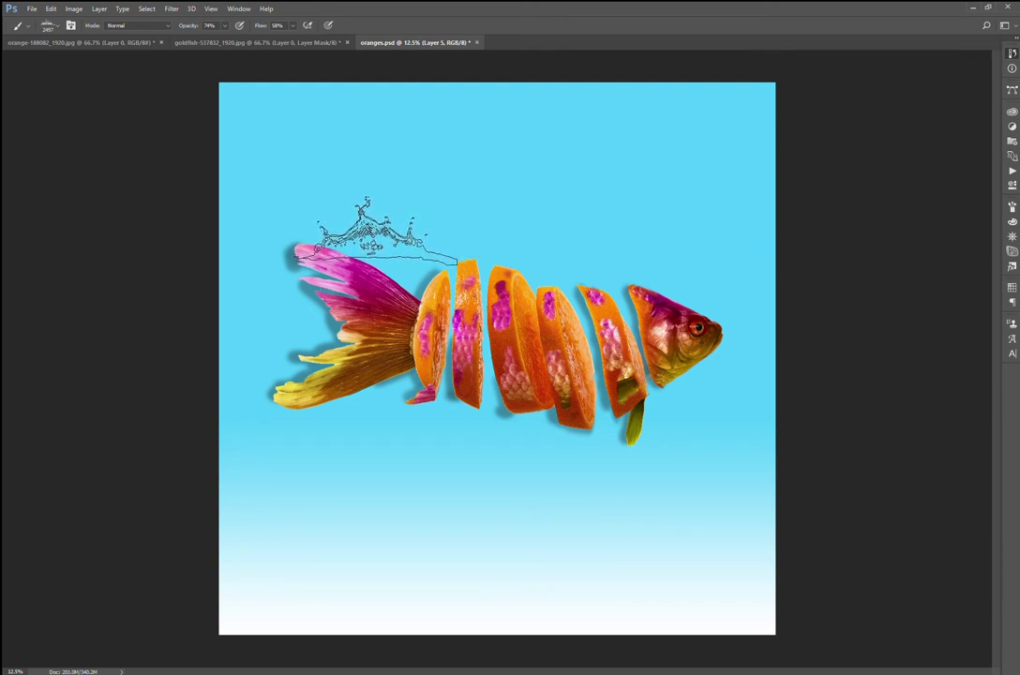
Set brush opacity and flow to 100% and stamp a white splash at the top-left.
drag(183, 23, 308, 26)
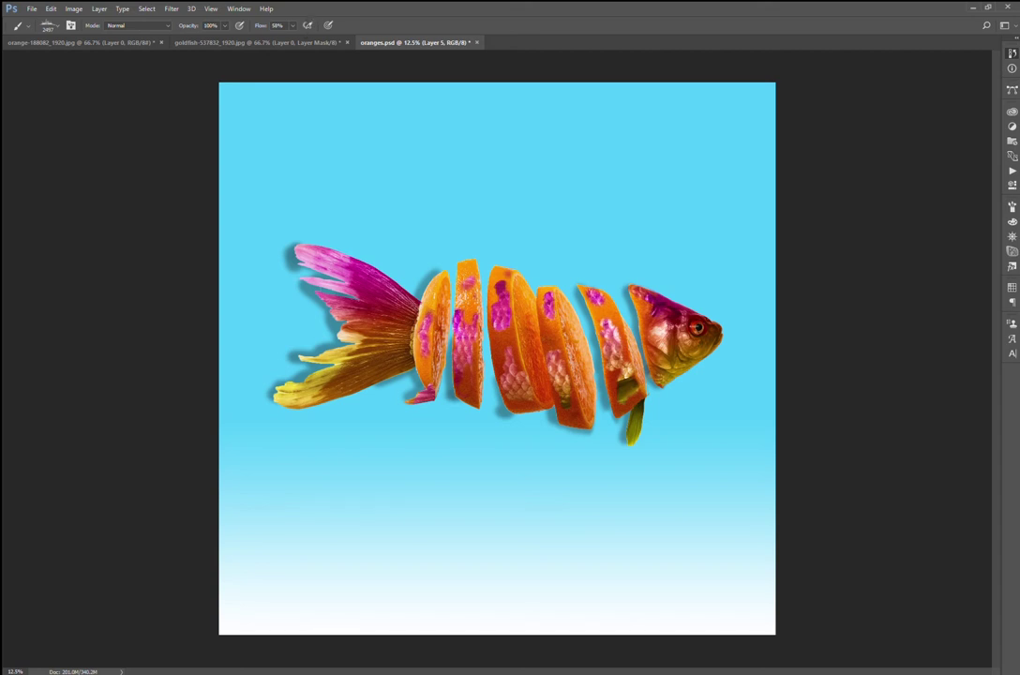
click(277, 26)
text(100)
key(Return)
click(282, 169)
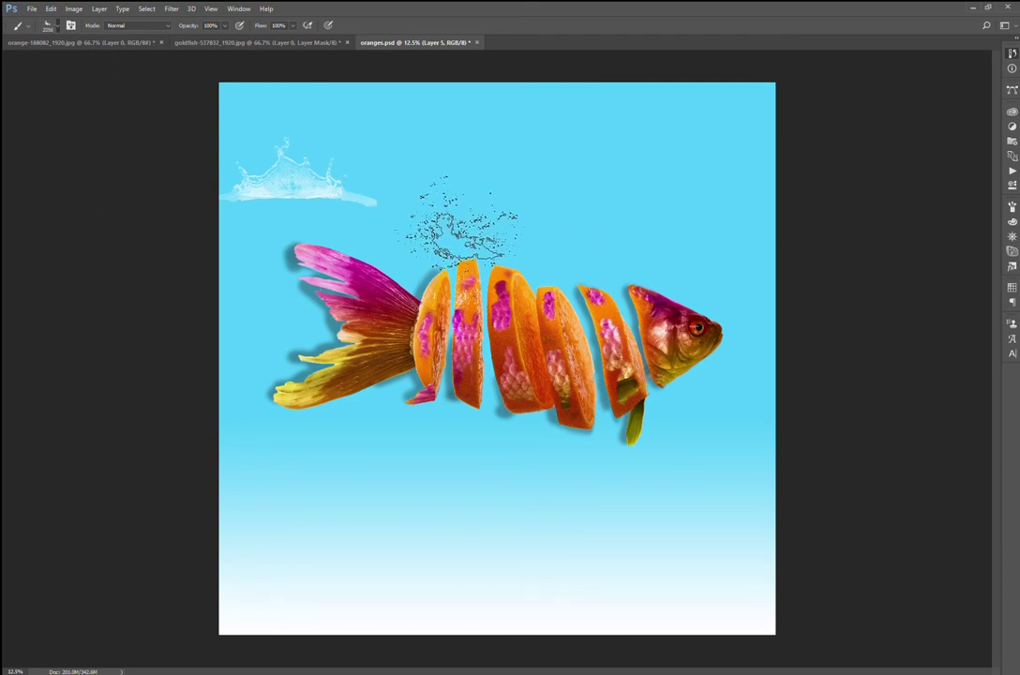
Resize the splash brush and paint a long splash stroke across the upper sky.
key(bracketleft)
key(bracketleft)
key(bracketleft)
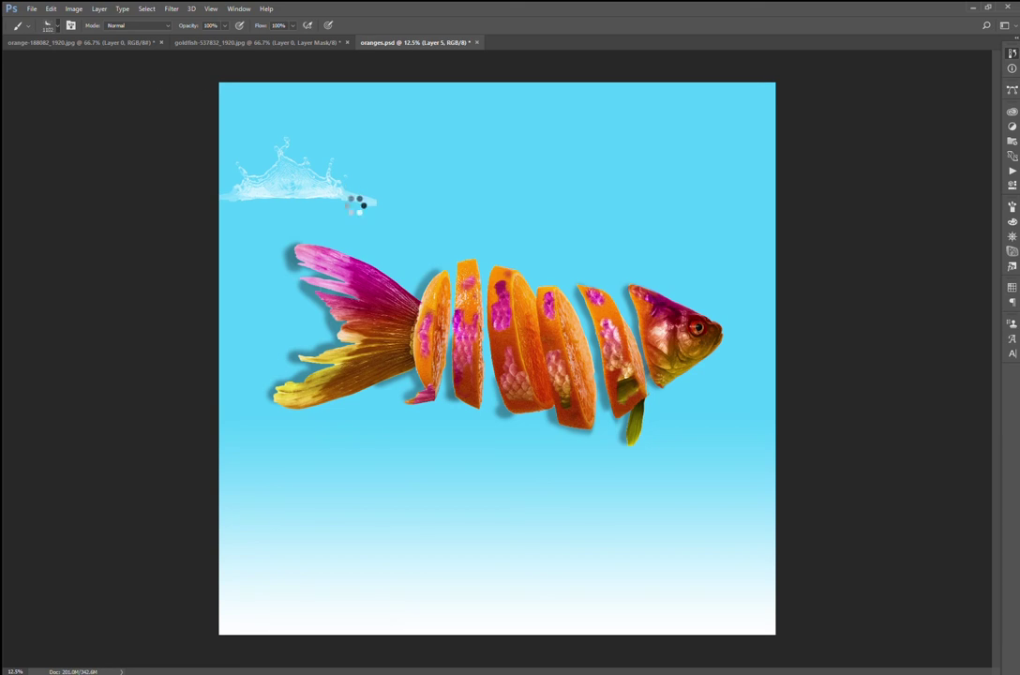
key(bracketright)
key(bracketright)
key(bracketright)
mouse_move(731, 239)
mouse_down()
mouse_move(750, 197)
mouse_move(300, 196)
mouse_up()
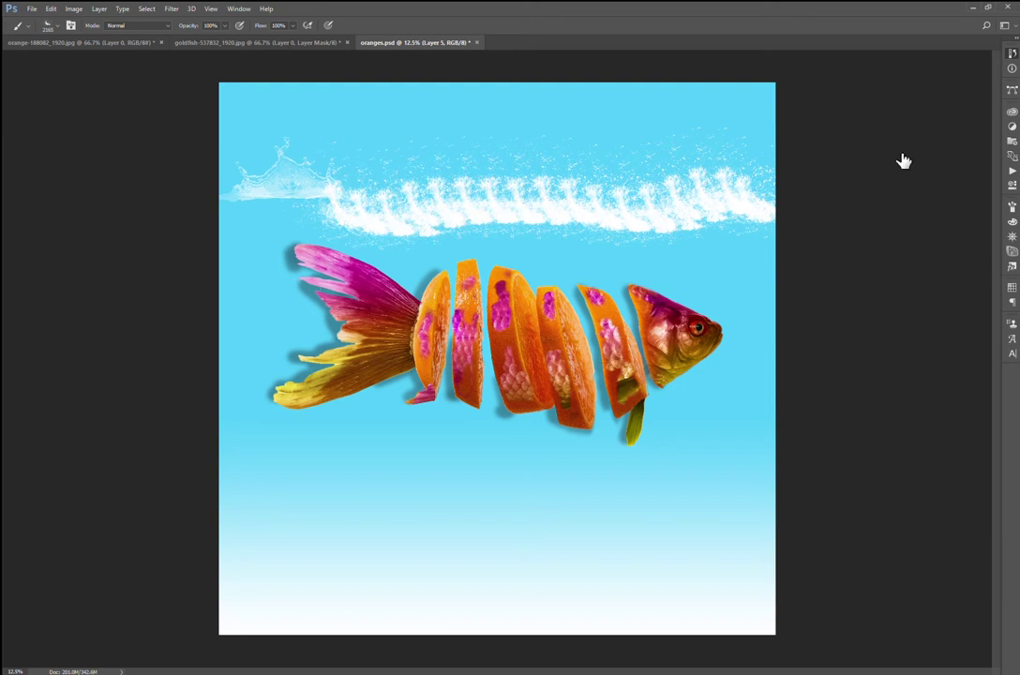
Undo both splashes and draw a thin white wavy line across the top with a 70 brush.
key(ctrl+z)
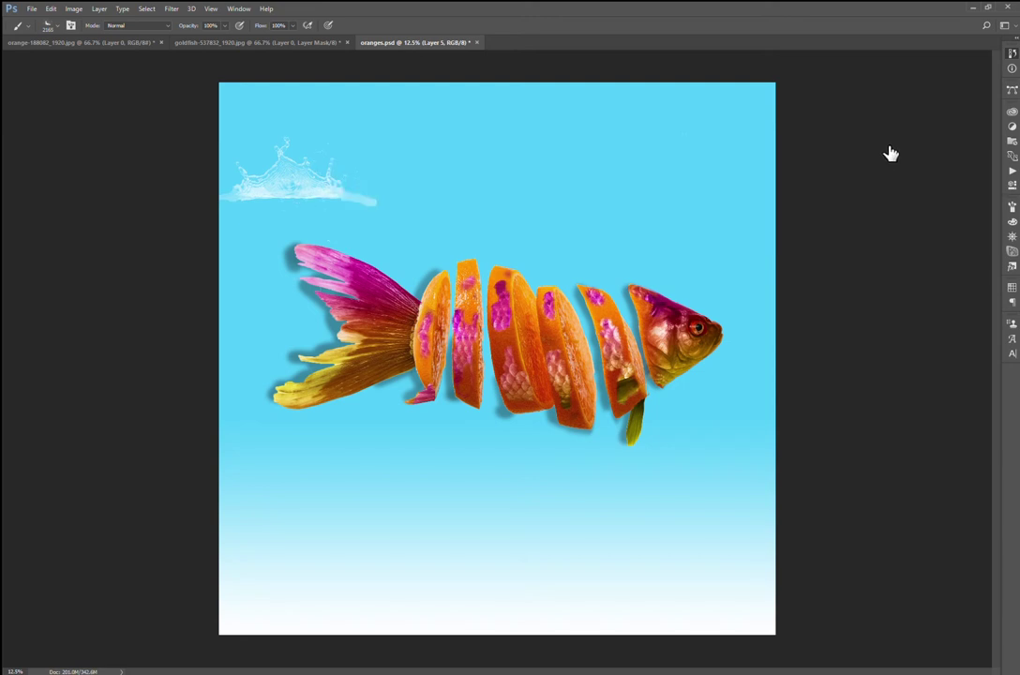
key(ctrl+alt+z)
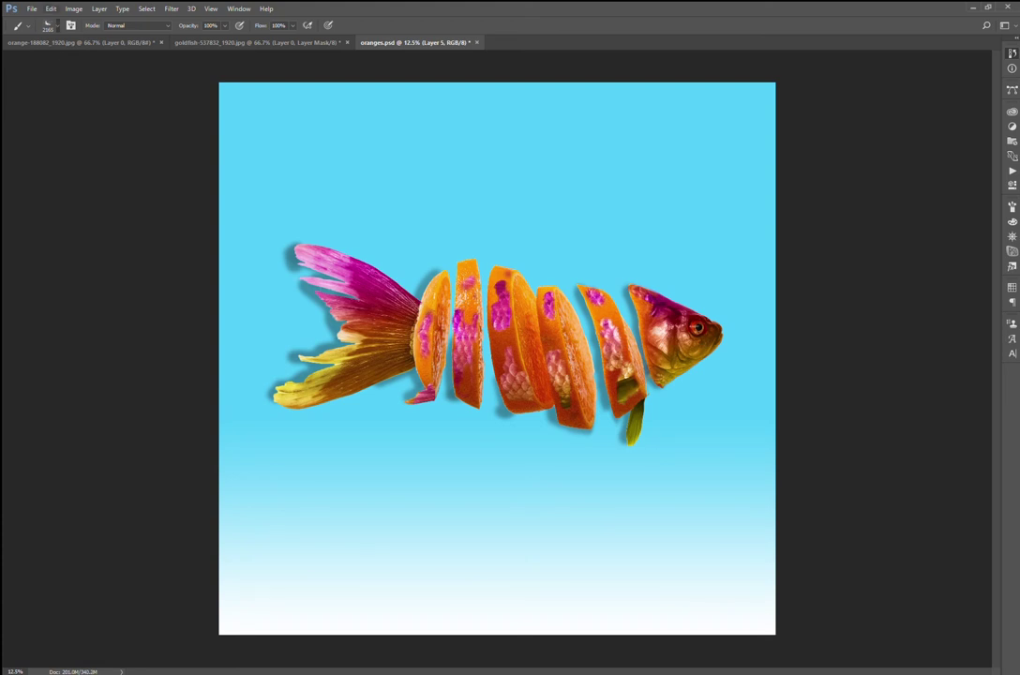
key(b)
mouse_move(221, 186)
mouse_down()
mouse_move(274, 176)
mouse_move(455, 179)
mouse_move(633, 197)
mouse_move(667, 183)
mouse_move(779, 191)
mouse_up()
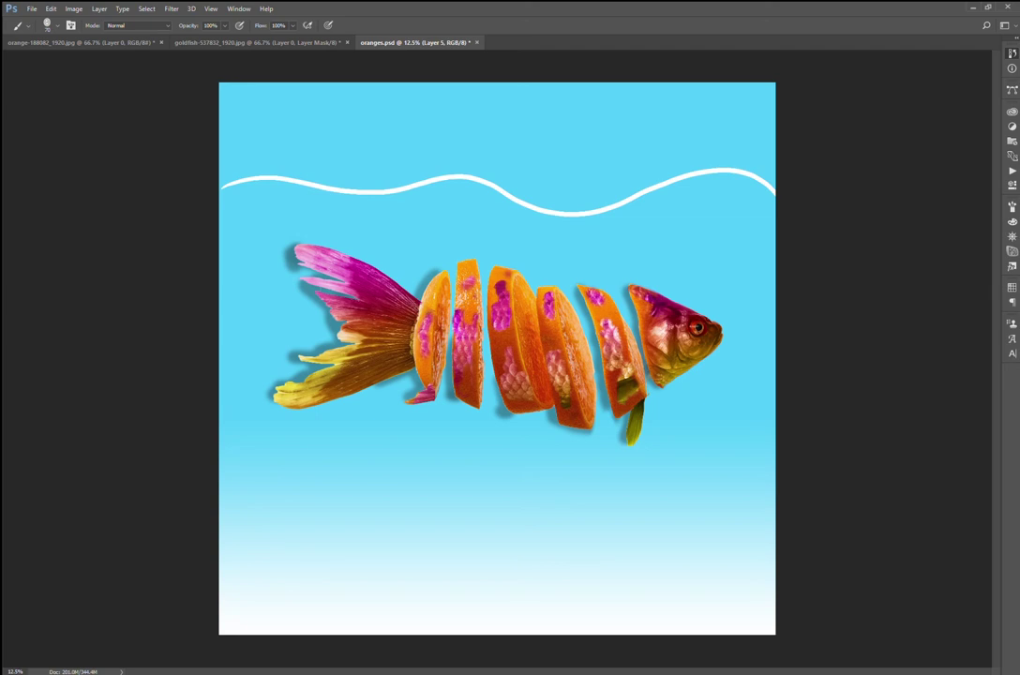
Select and deselect the wave, then adjust its layer style to a thin soft light edge.
key(h)
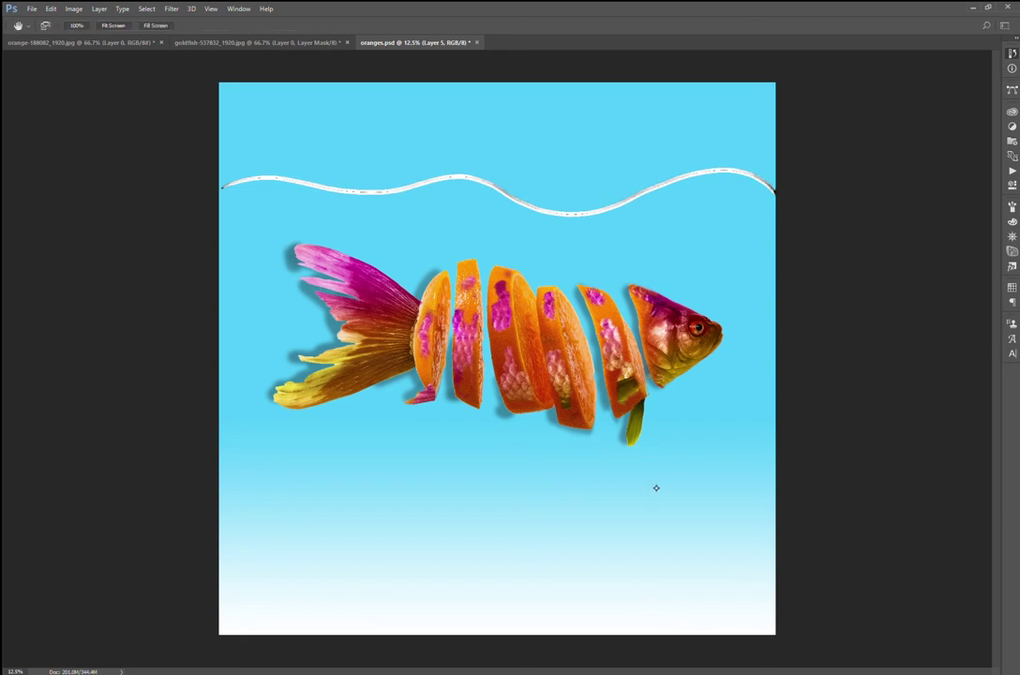
key(ctrl+d)
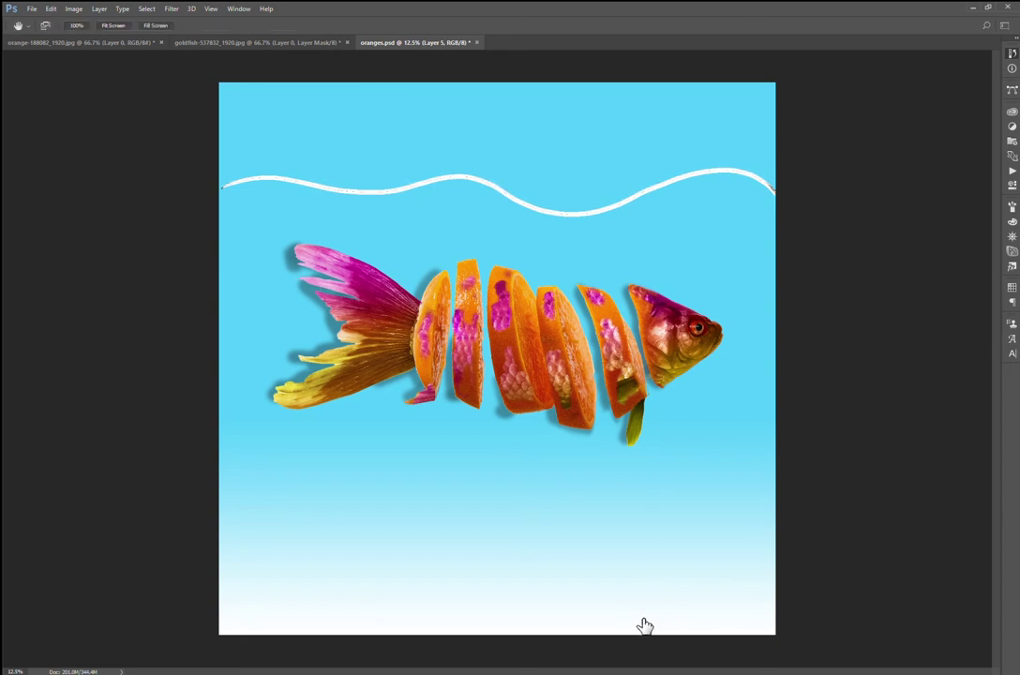
key(ctrl+z)
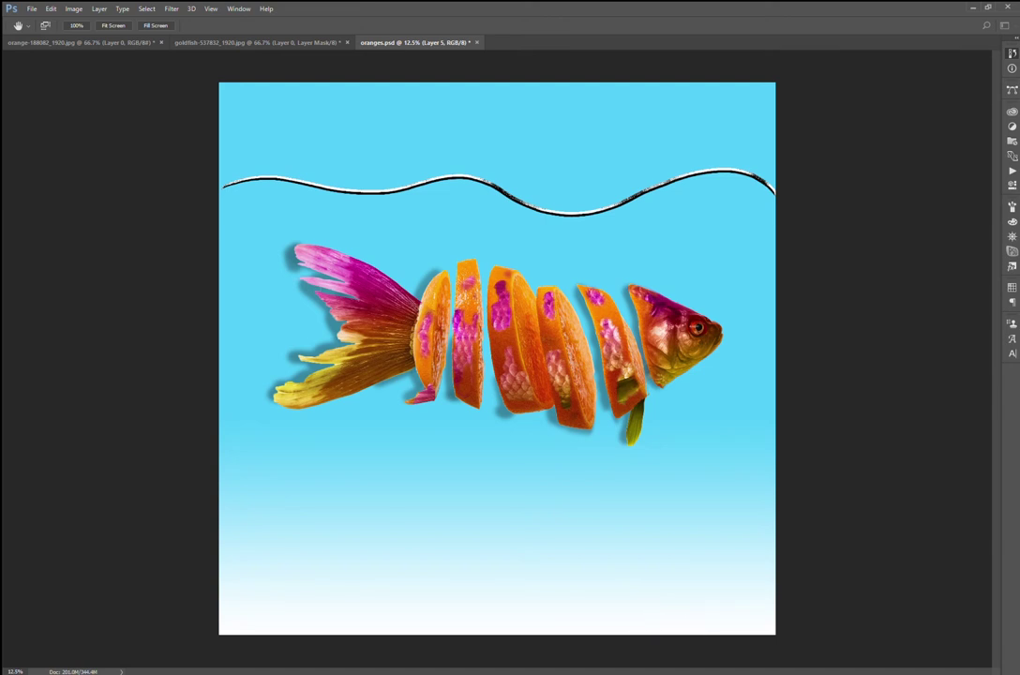
key(i)
key(ctrl+z)
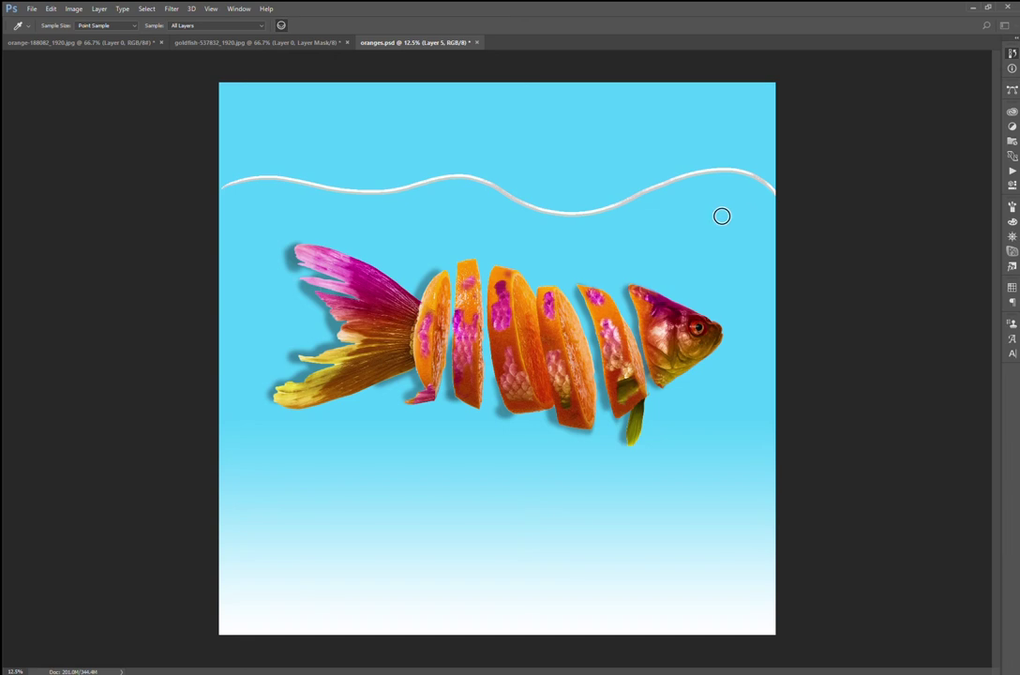
key(h)
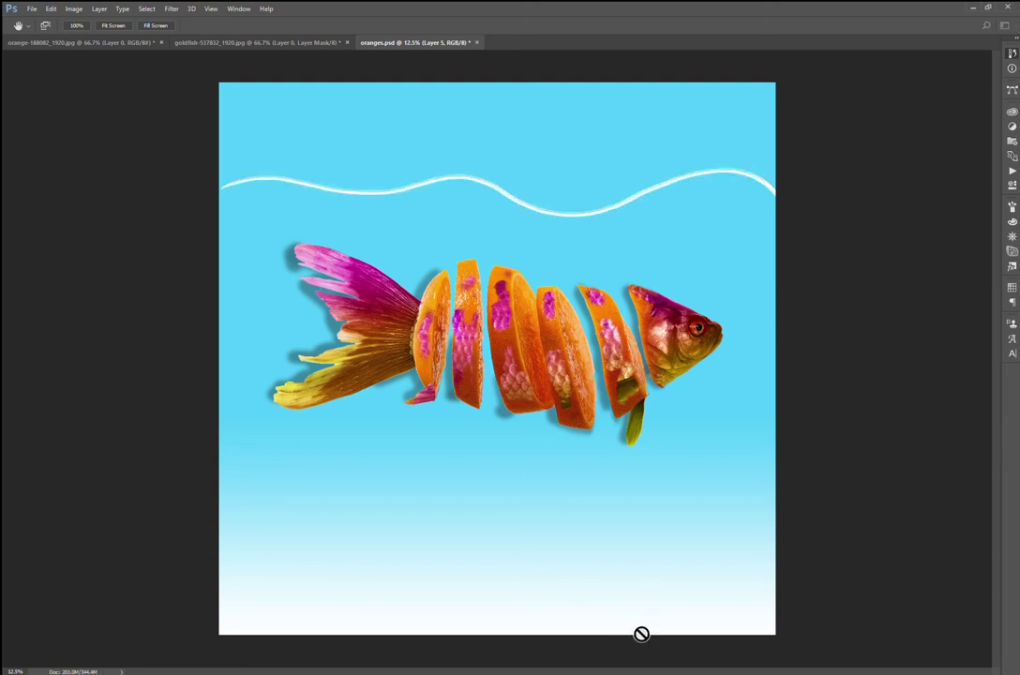
key(ctrl+z)
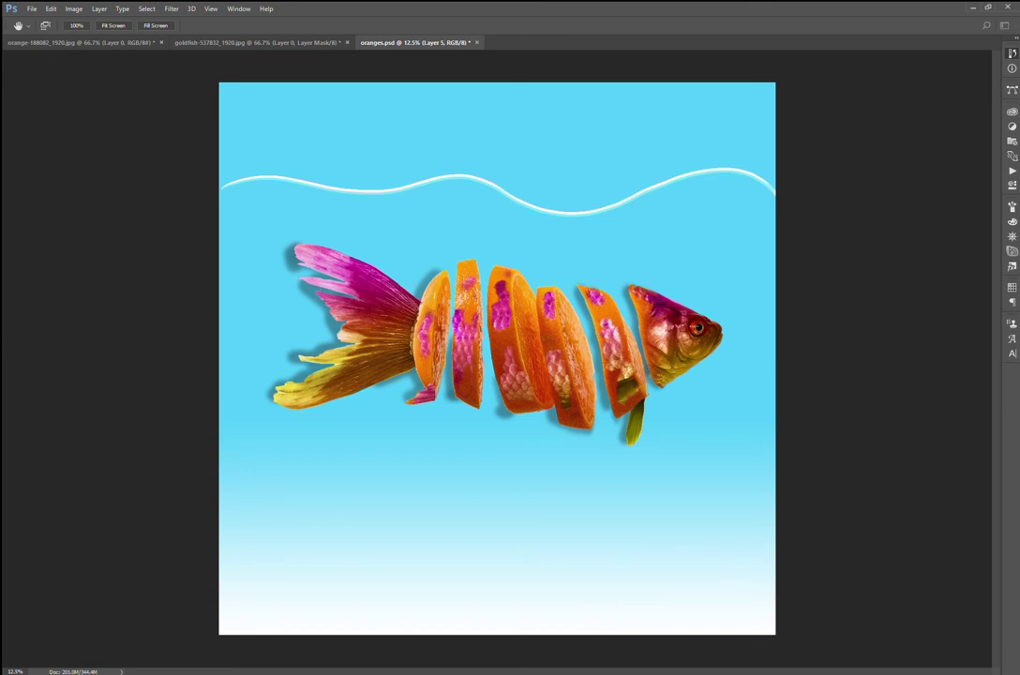
key(b)
Paint two bubbles before the fish's mouth and a small bubble cluster near the canvas bottom.
click(730, 324)
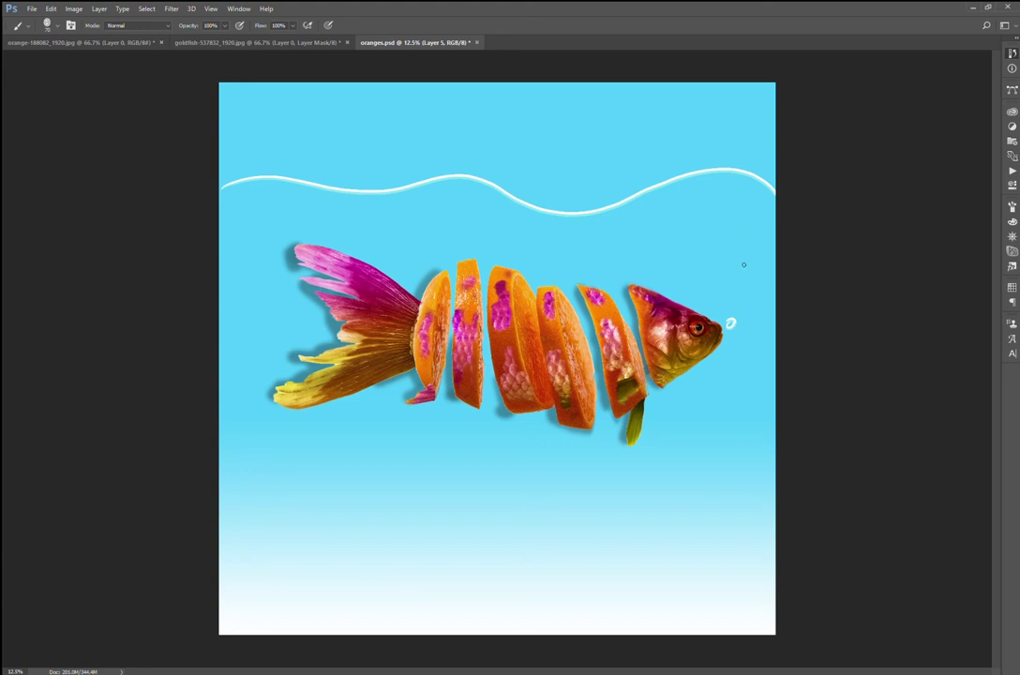
drag(742, 273, 744, 283)
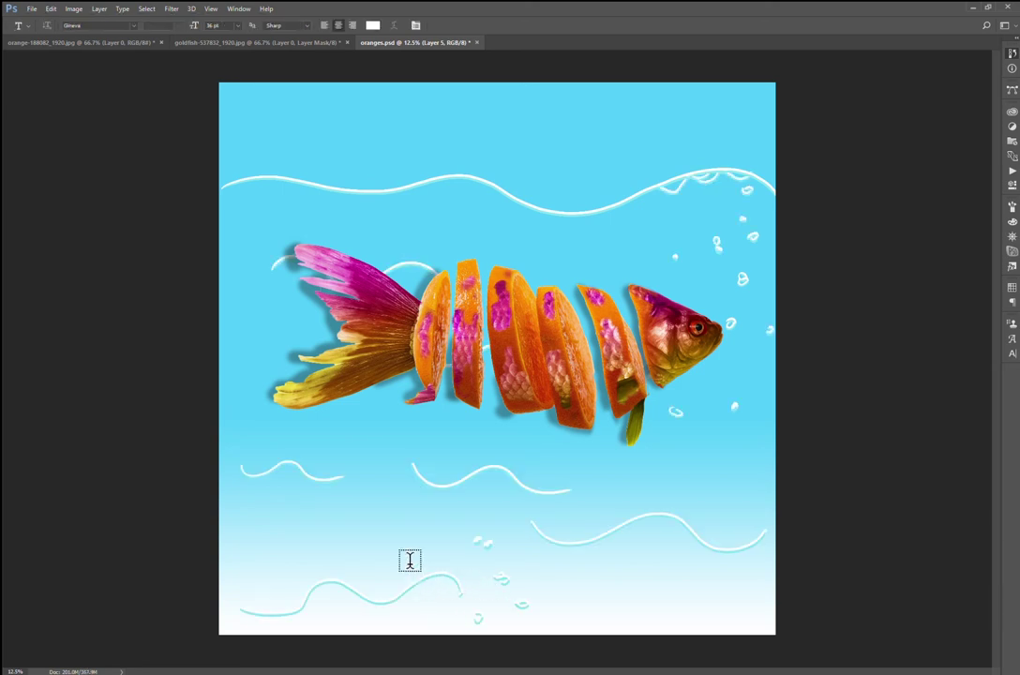
key(b)
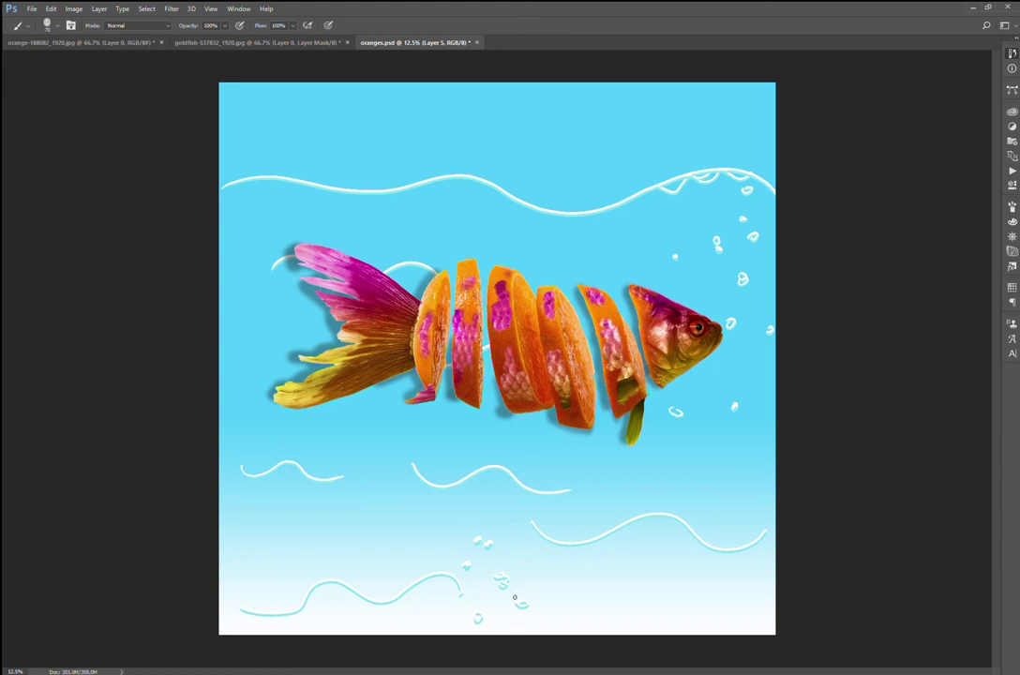
drag(521, 597, 519, 611)
click(533, 613)
click(545, 577)
Add bubble trails rising from the fish's mouth toward the top wave and below its head.
click(712, 307)
click(764, 283)
click(766, 255)
click(708, 205)
click(709, 212)
click(717, 202)
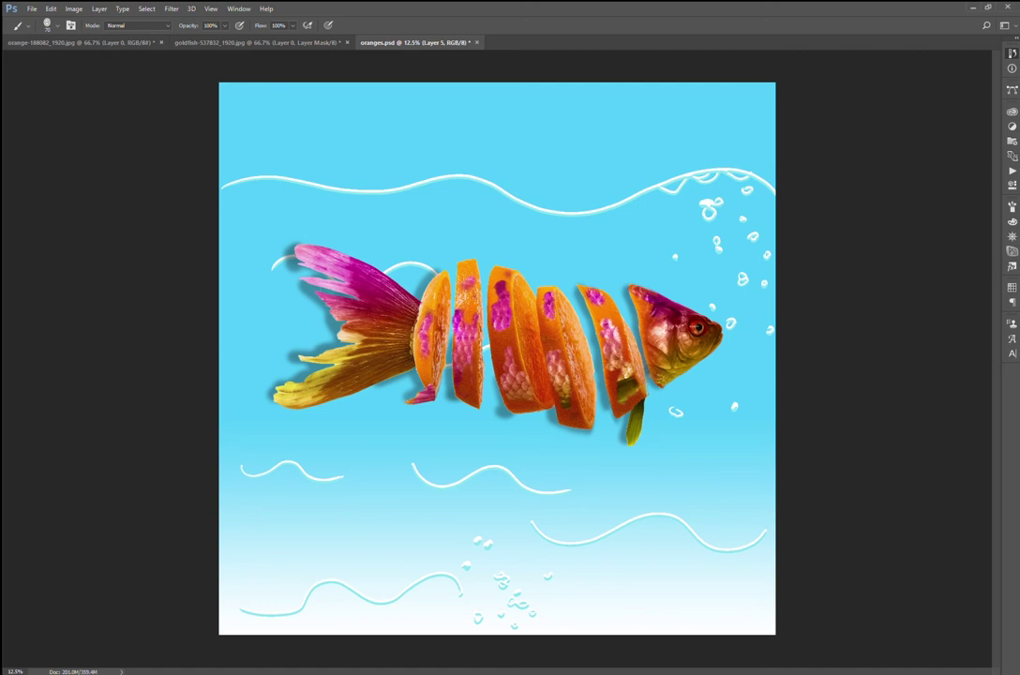
click(675, 412)
click(681, 418)
click(731, 325)
key(alt+bracketleft)
Create a new layer and draw a text box in the upper-left sky above the top wave.
key(ctrl+shift+alt+n)
key(t)
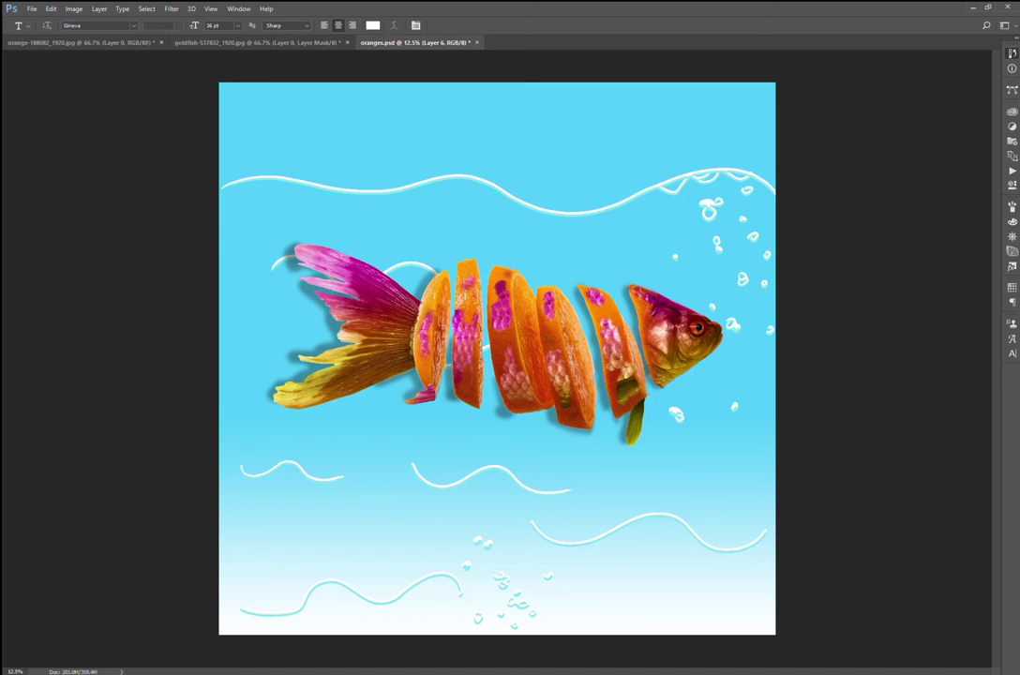
key(i)
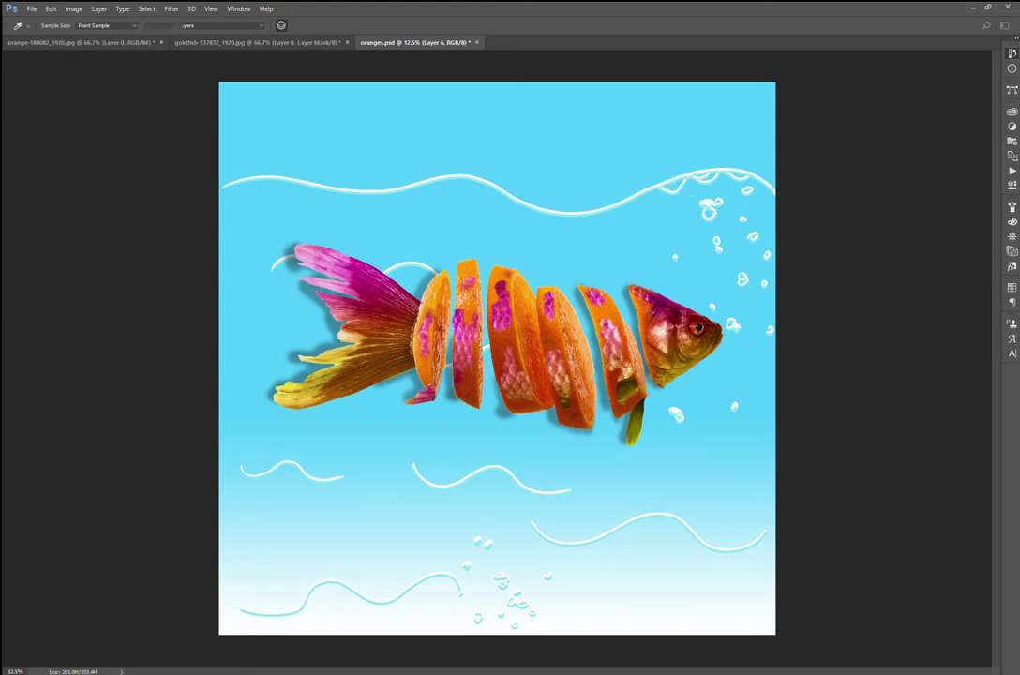
key(t)
drag(261, 111, 553, 281)
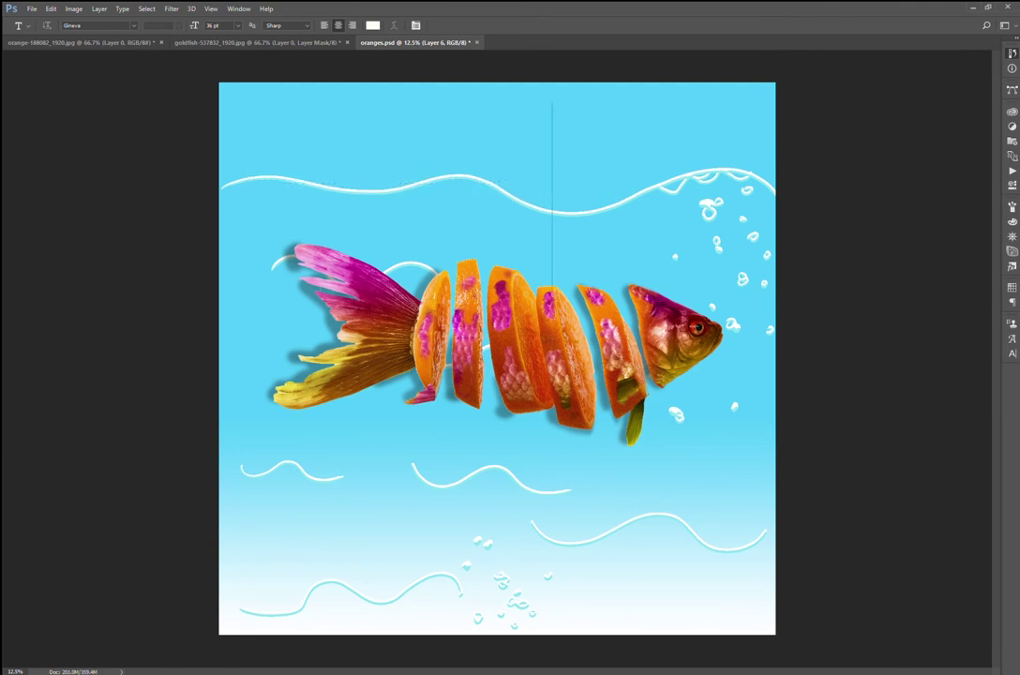
drag(552, 282, 552, 184)
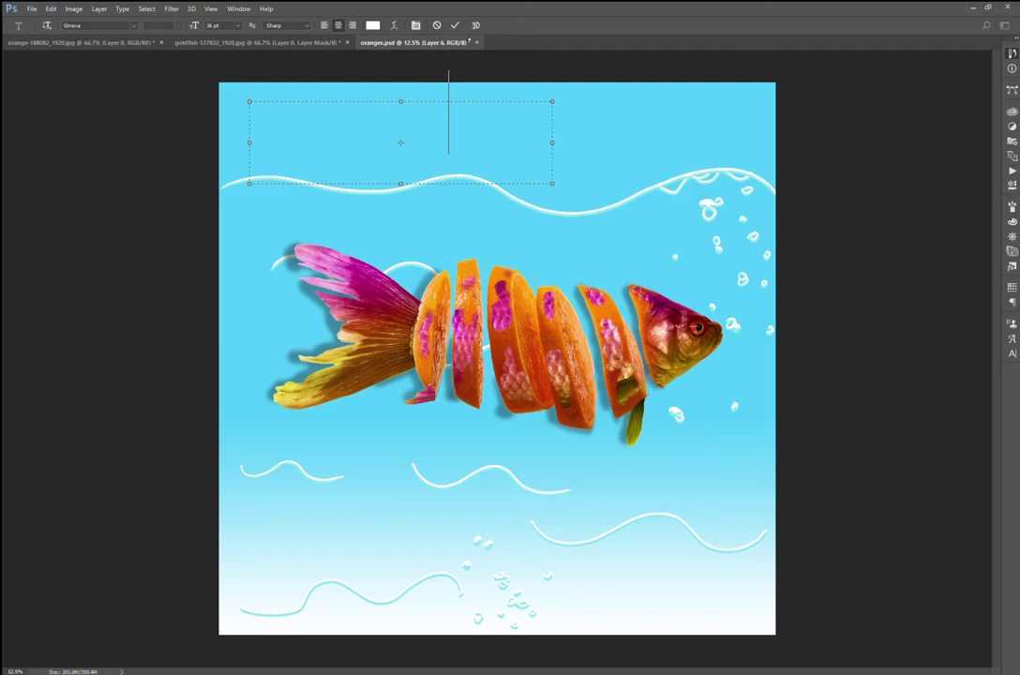
Type and commit 'Fish' in white brush script, then drag it down and left.
text(Fish)
click(454, 26)
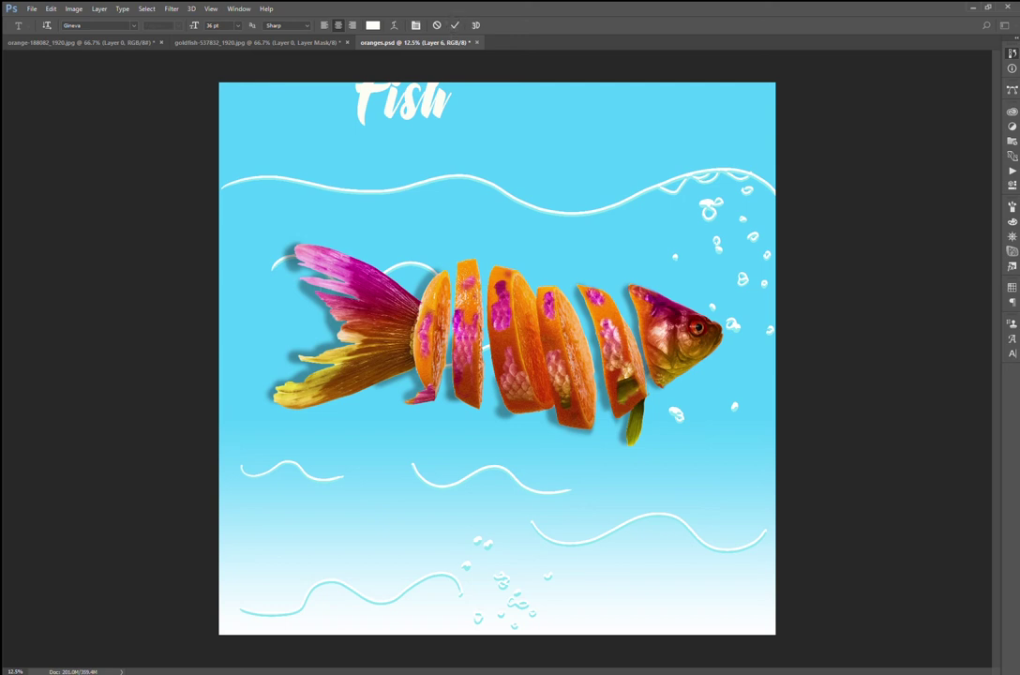
drag(249, 101, 552, 182)
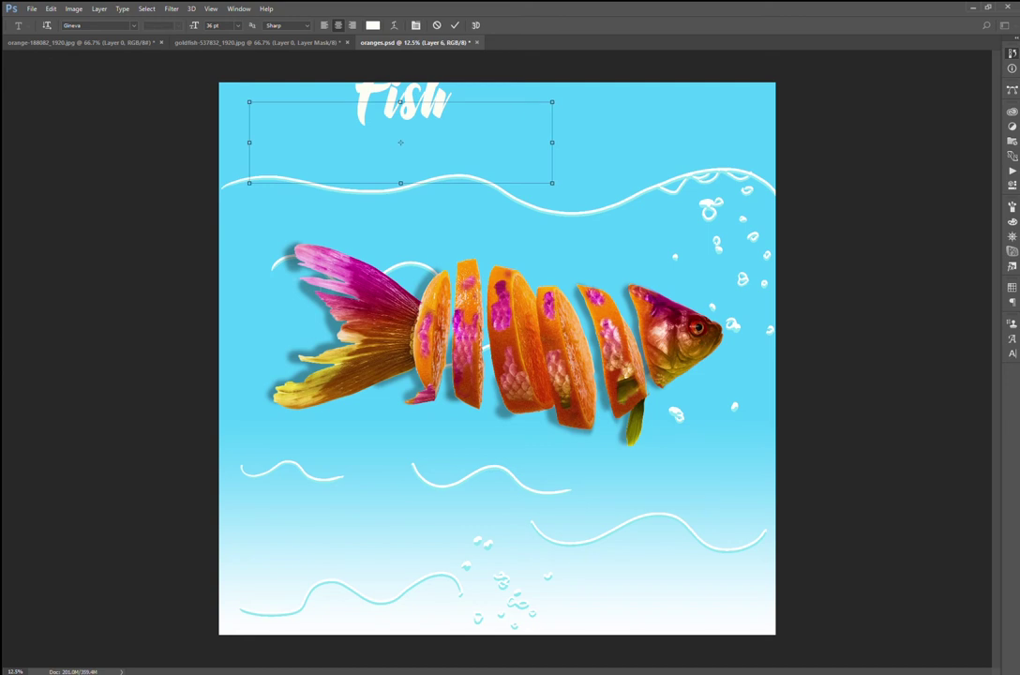
key(v)
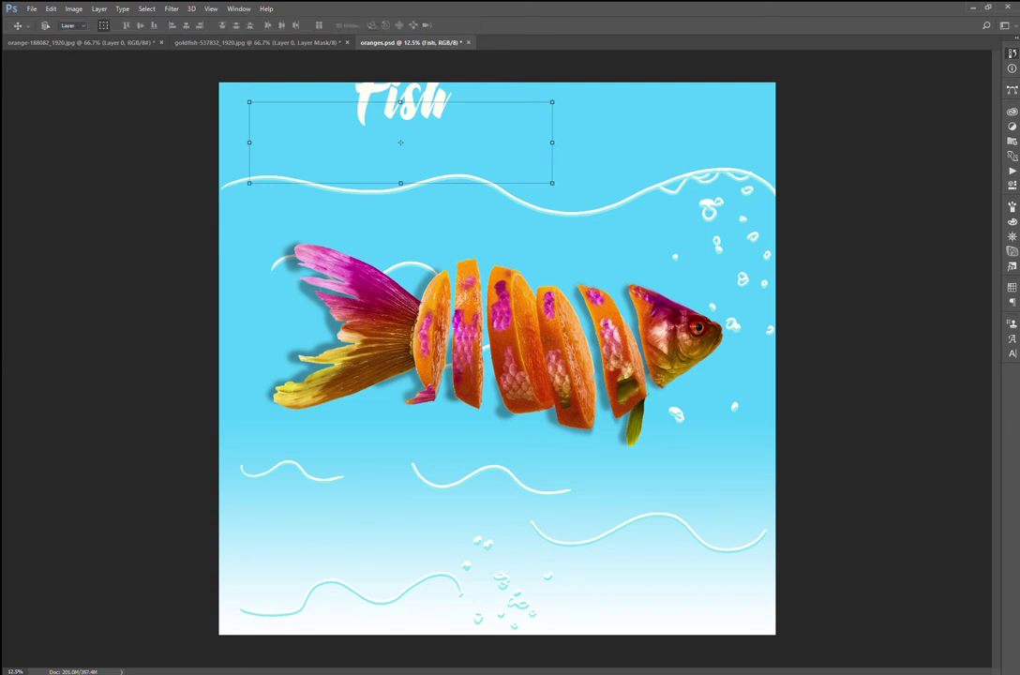
click(340, 183)
click(315, 193)
drag(397, 127, 342, 186)
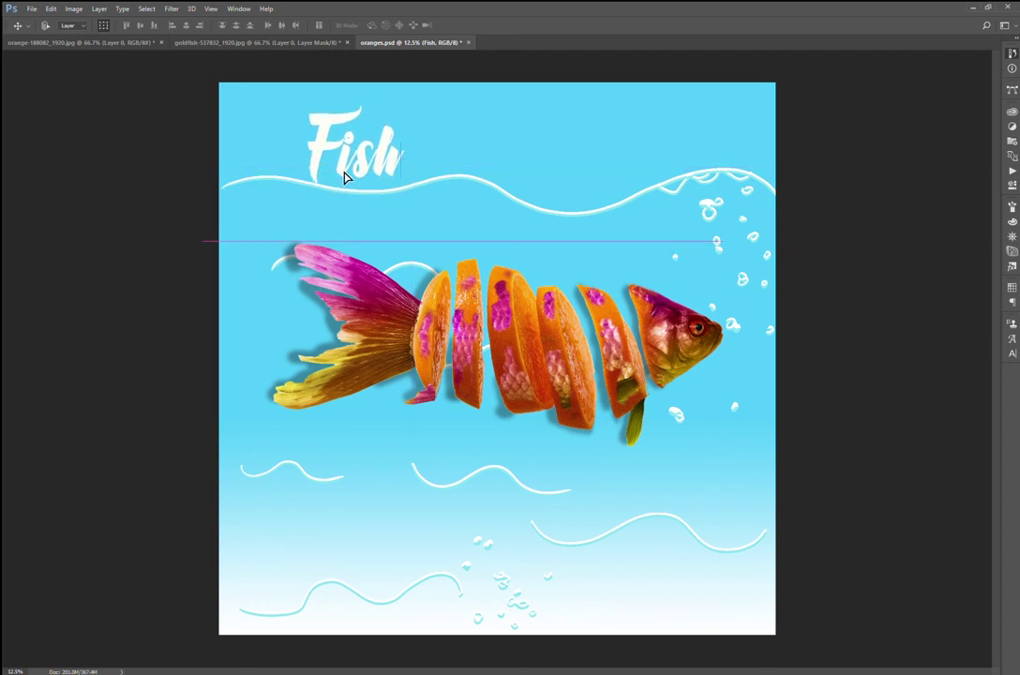
Settle the Fish title so it rests just above the top wavy line.
drag(342, 187, 343, 187)
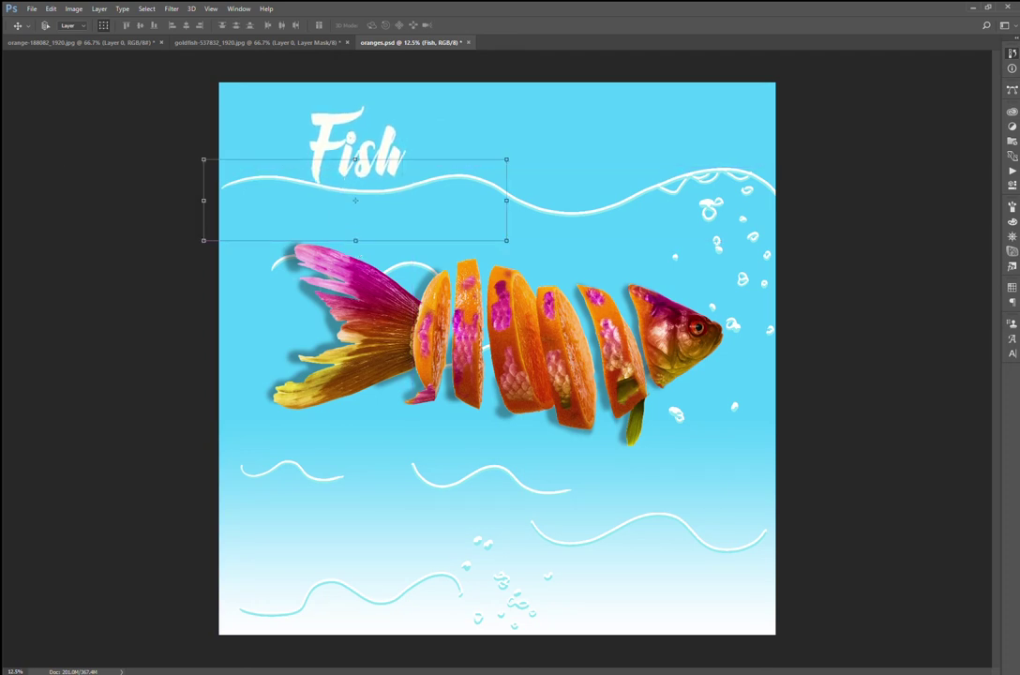
key(t)
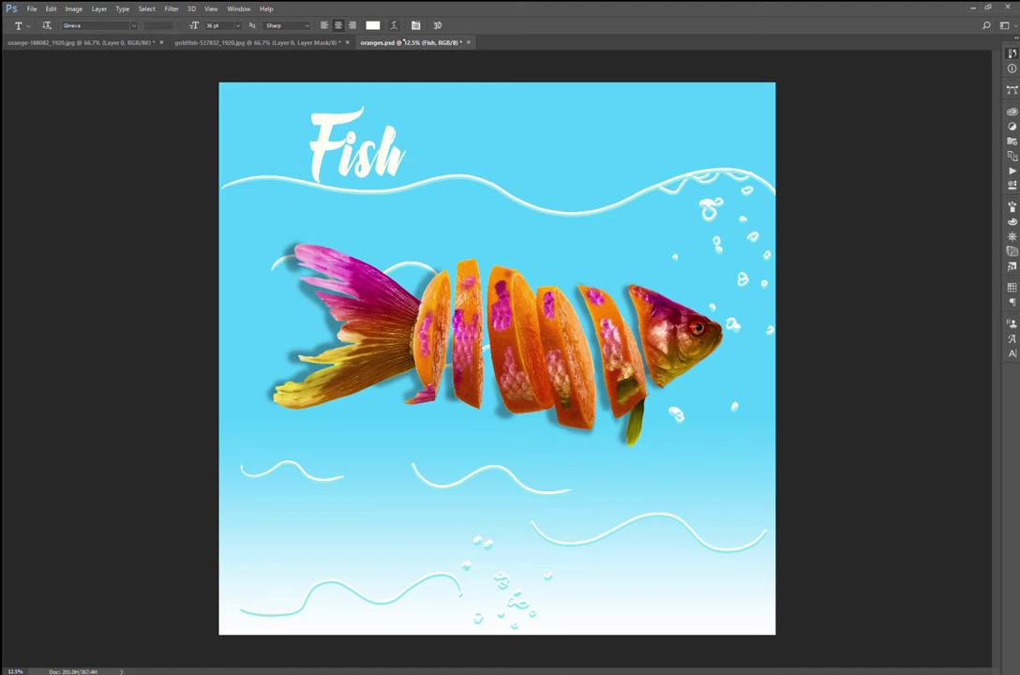
key(v)
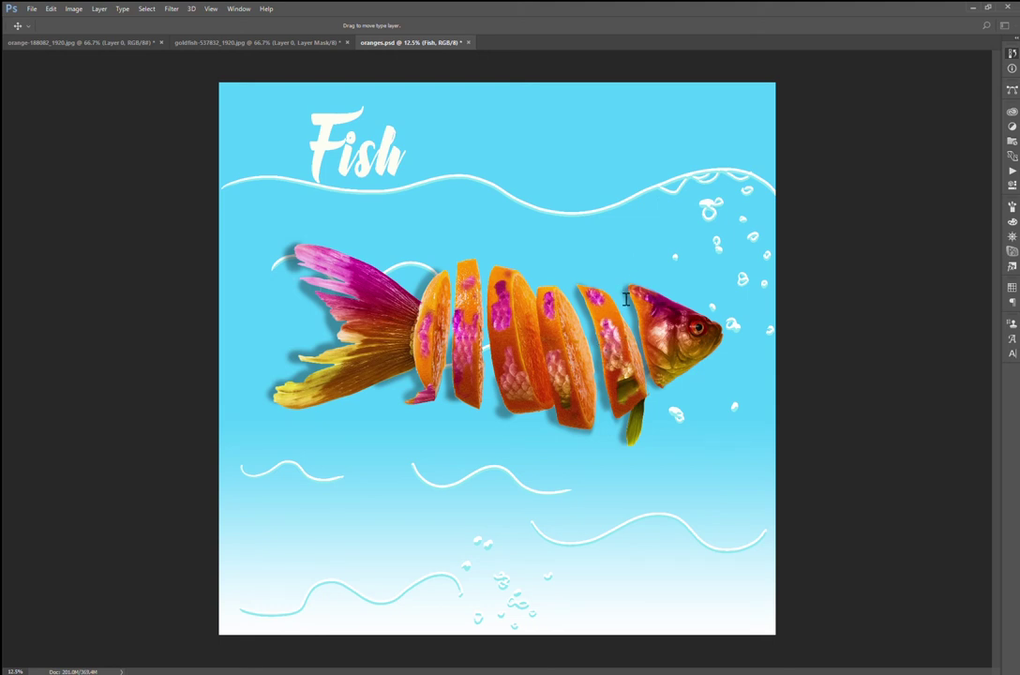
Cycle through nine brush-script fonts on the Fish title, keeping an upright bold one.
key(Down)
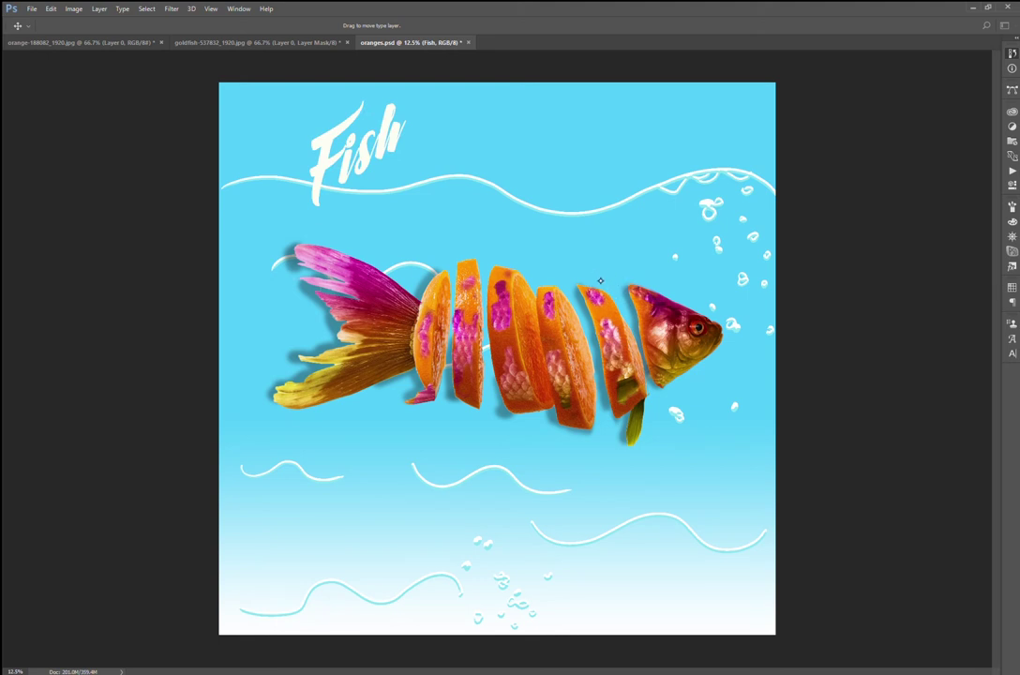
key(Down)
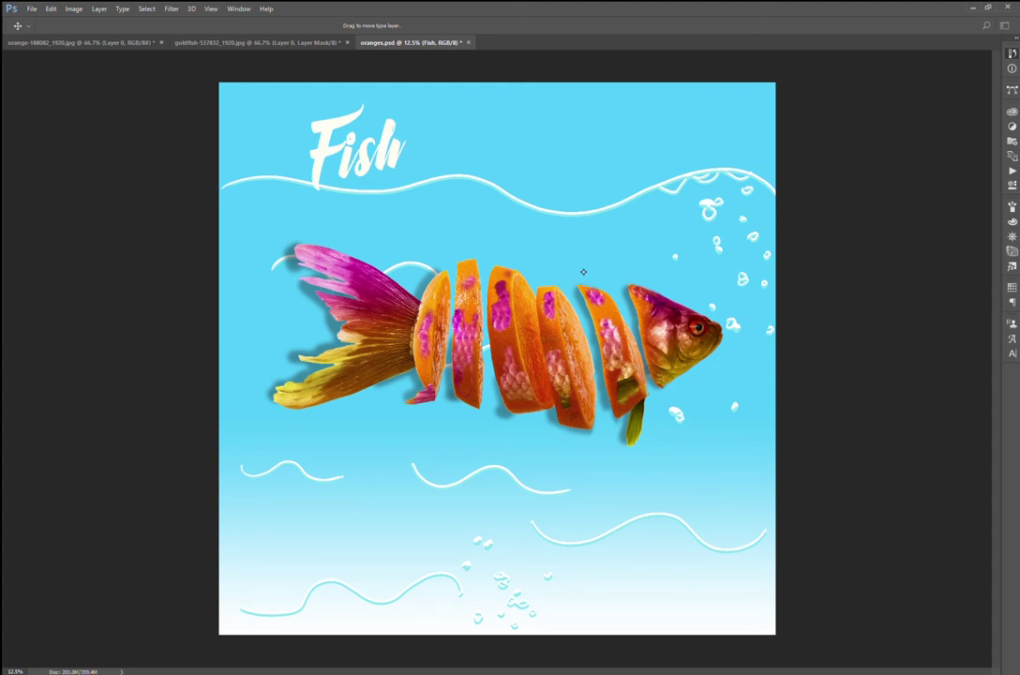
key(Down)
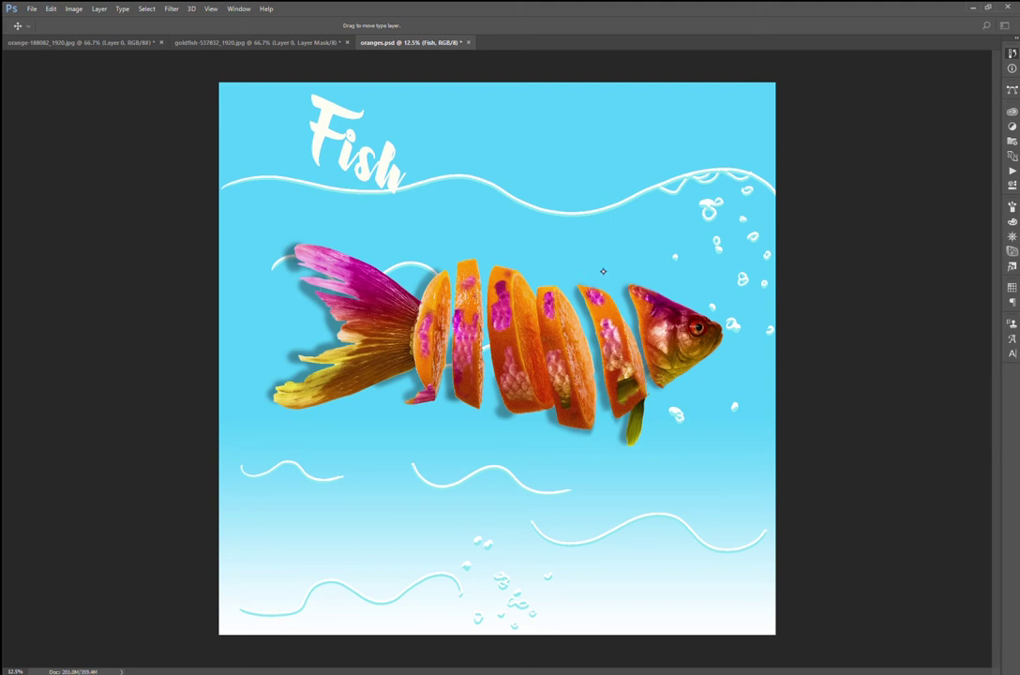
key(Down)
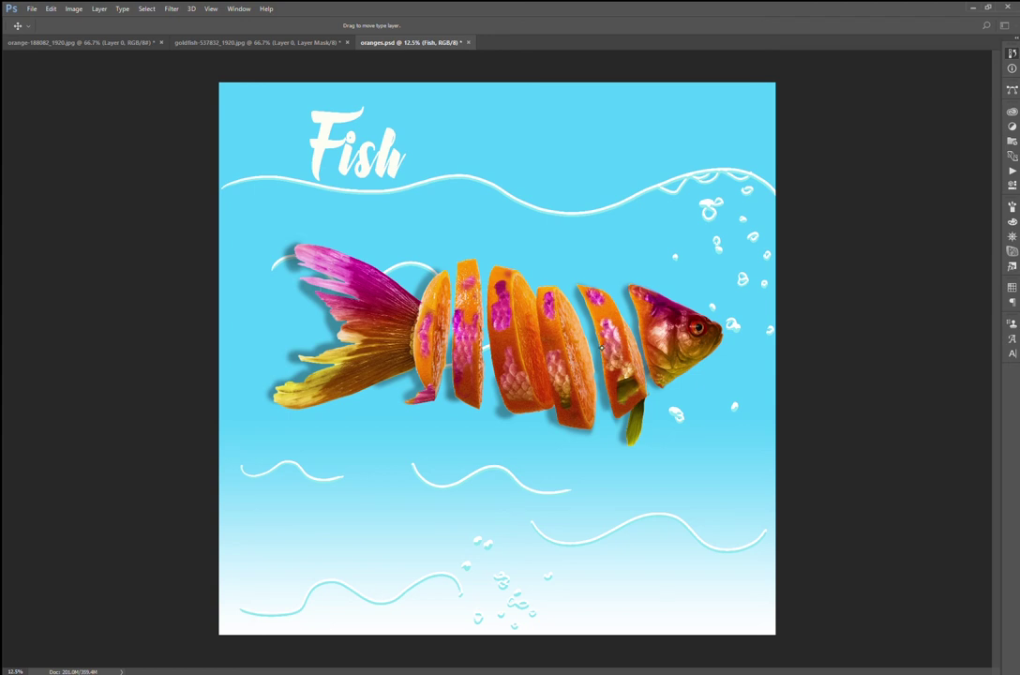
key(Down)
key(Down)
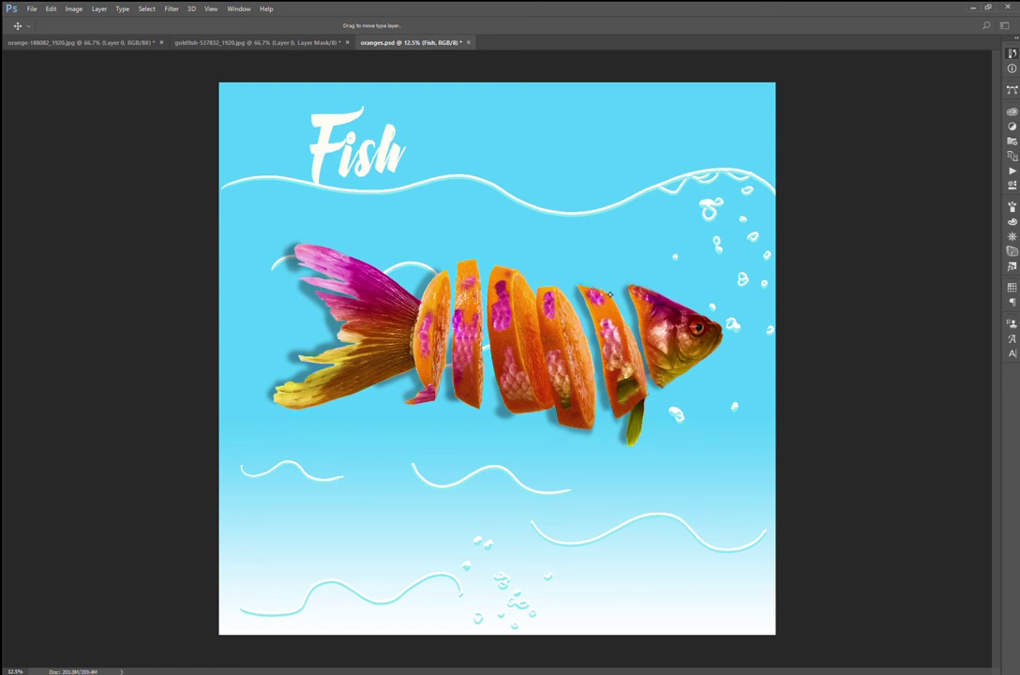
key(Down)
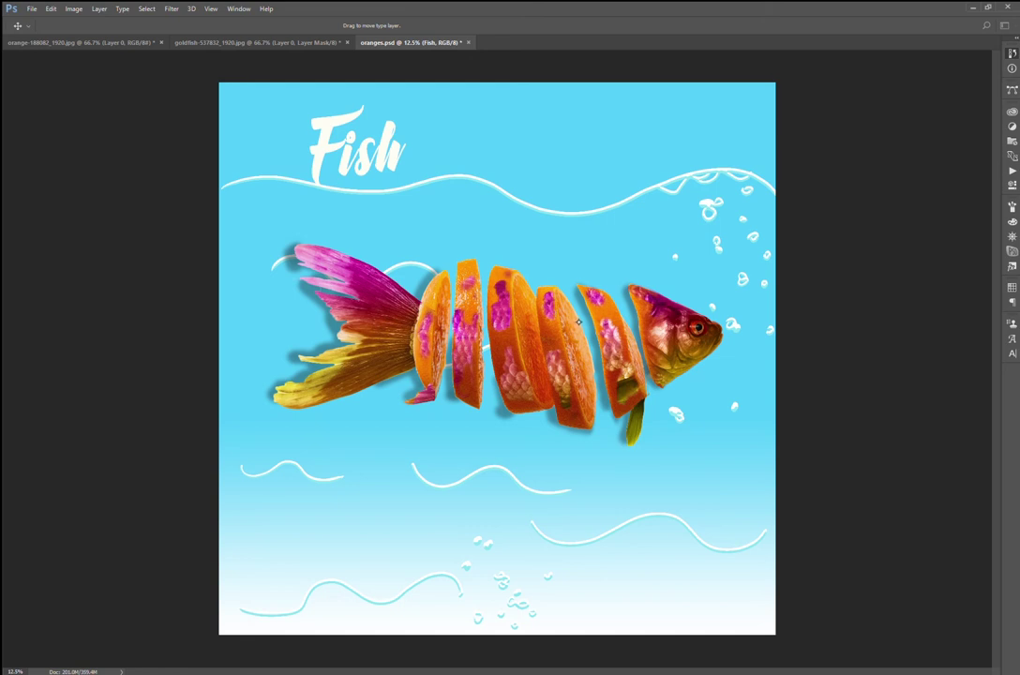
key(Down)
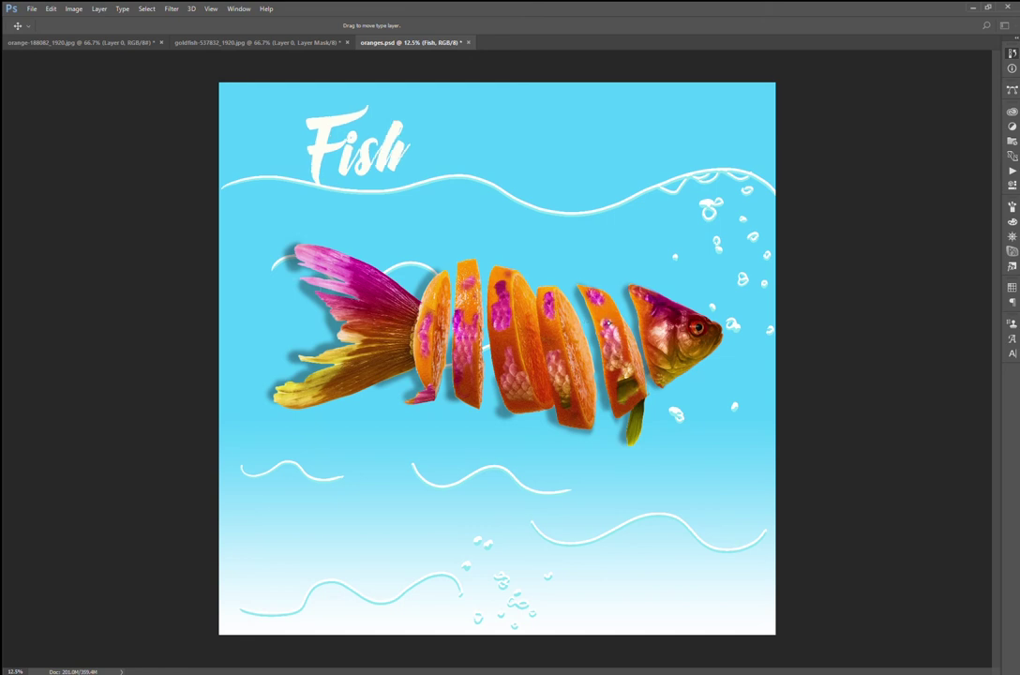
key(Down)
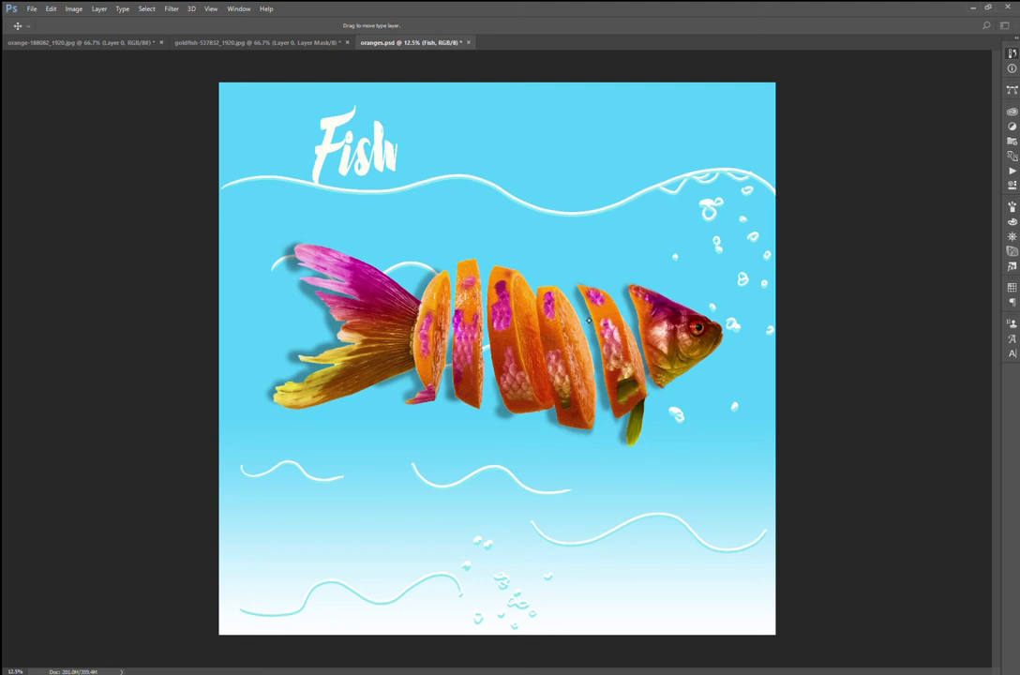
key(Down)
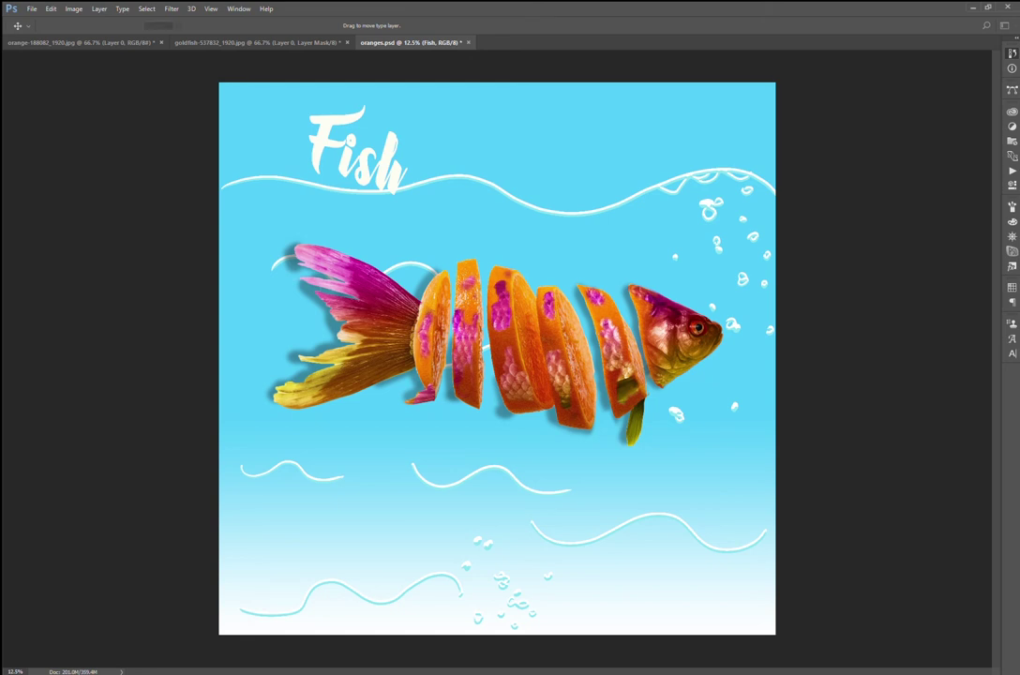
key(t)
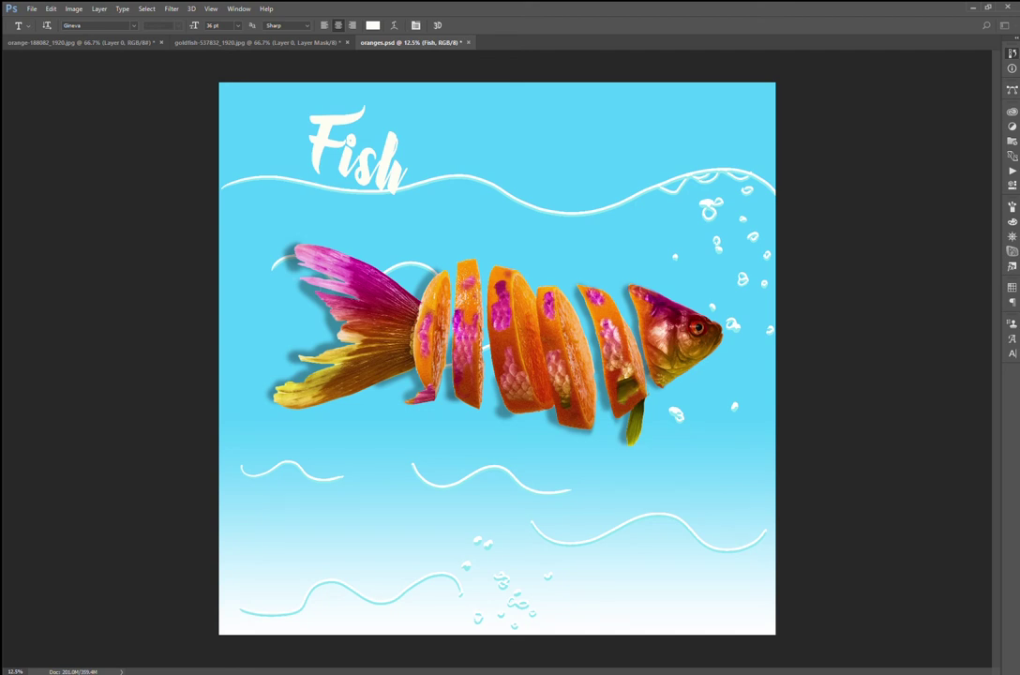
Create the 'are' text layer and drag it beside 'Fish' along the top wave.
drag(428, 179, 587, 265)
key(Escape)
drag(429, 179, 587, 266)
key(Escape)
text(are)
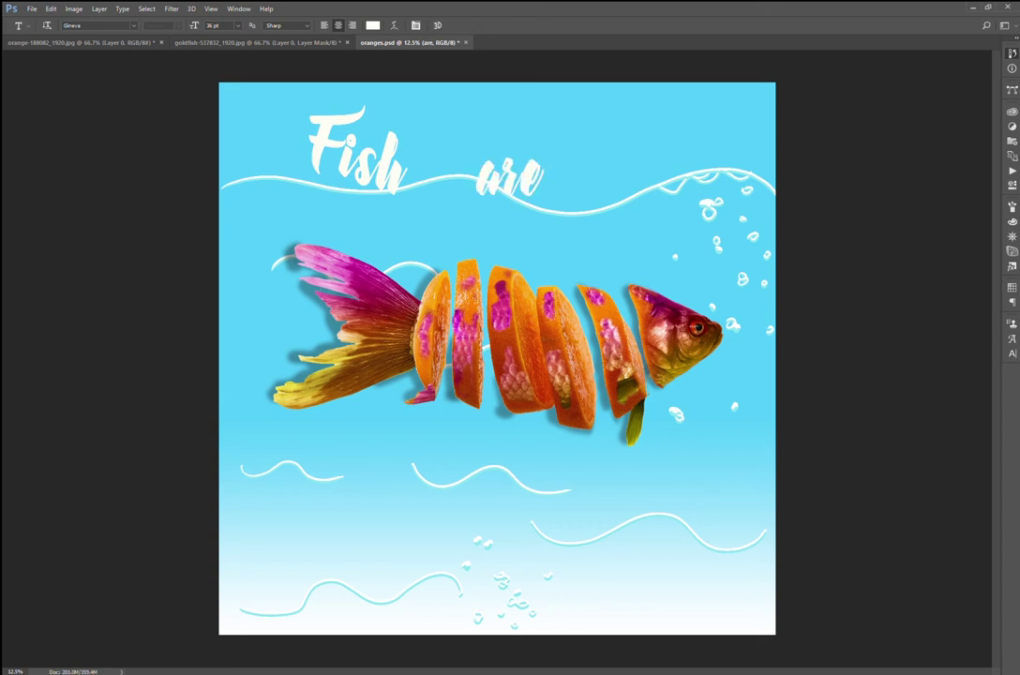
key(v)
drag(490, 169, 481, 175)
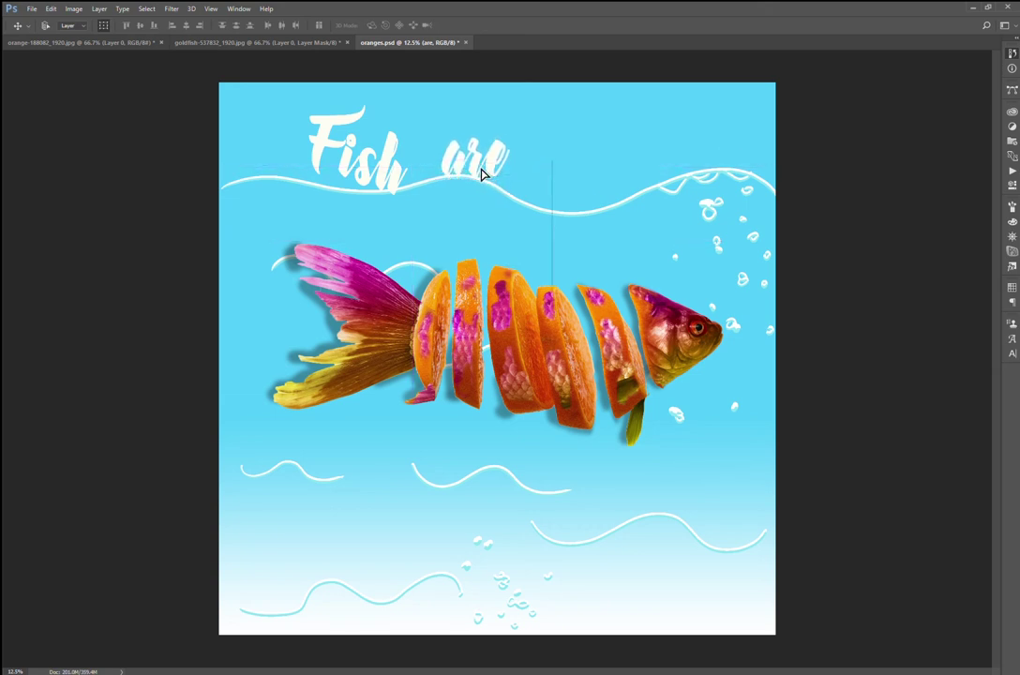
Drag the word 'are' beside 'Fish' so it sits just above the top wave line.
drag(481, 174, 482, 172)
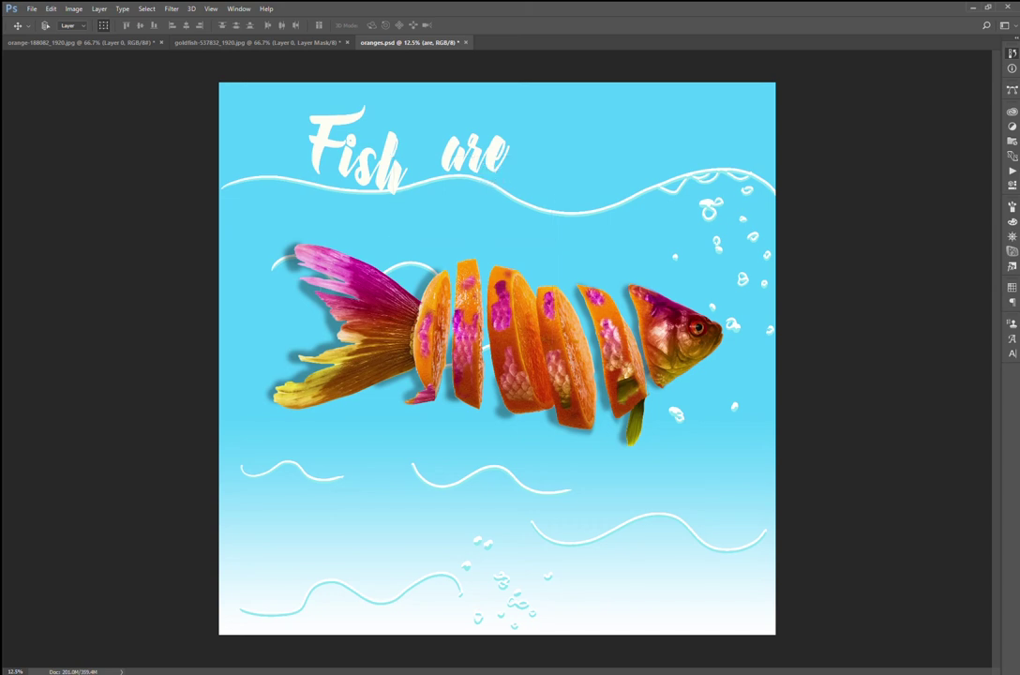
drag(485, 158, 486, 169)
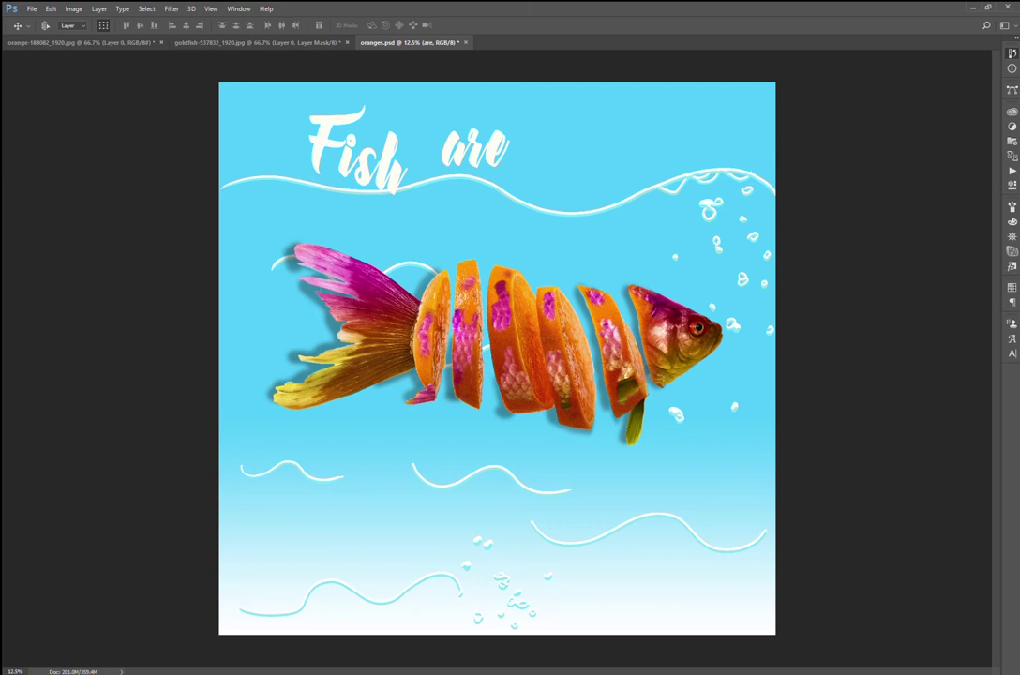
drag(505, 140, 504, 232)
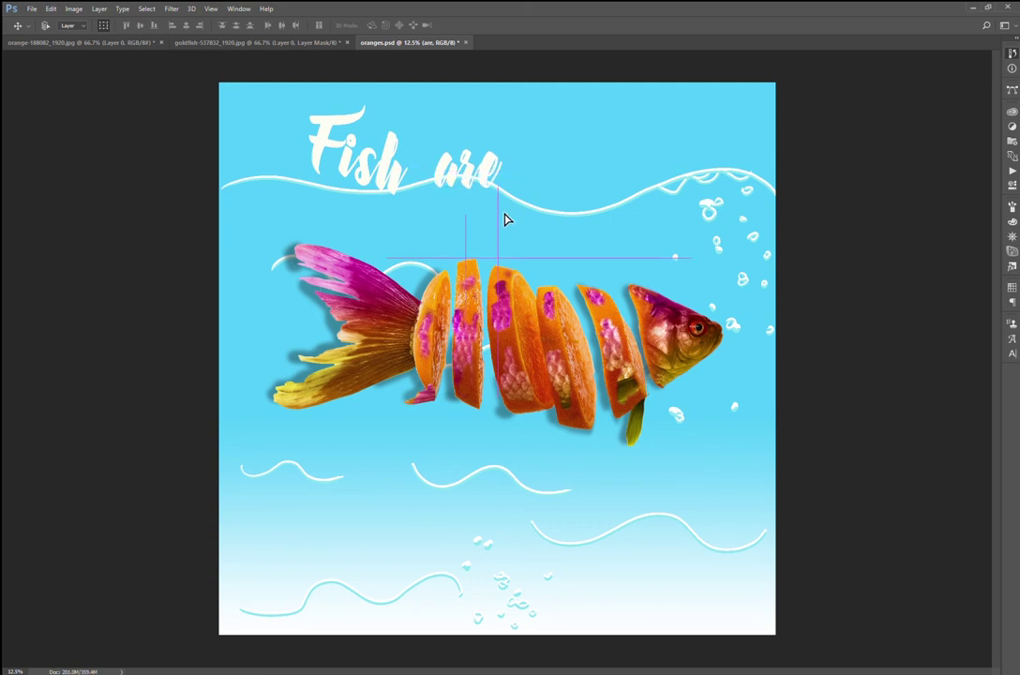
mouse_move(486, 167)
mouse_down()
mouse_move(479, 261)
mouse_move(485, 190)
mouse_up()
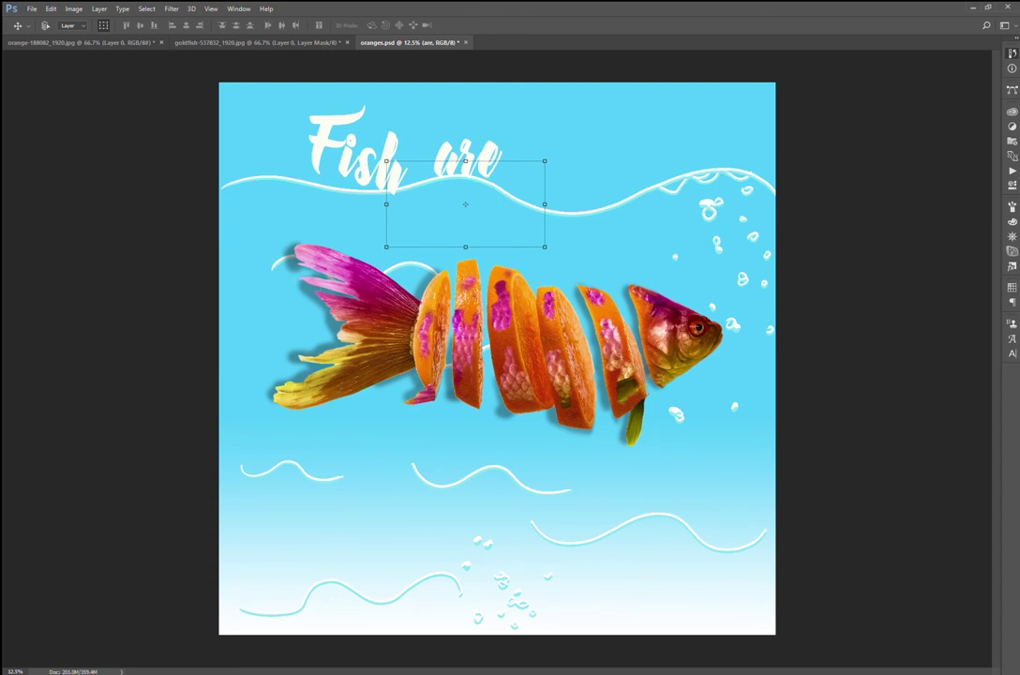
Extend the heading to 'Fish are Friends' and start a tilted 'Not Food' text line below the fish.
key(t)
click(429, 228)
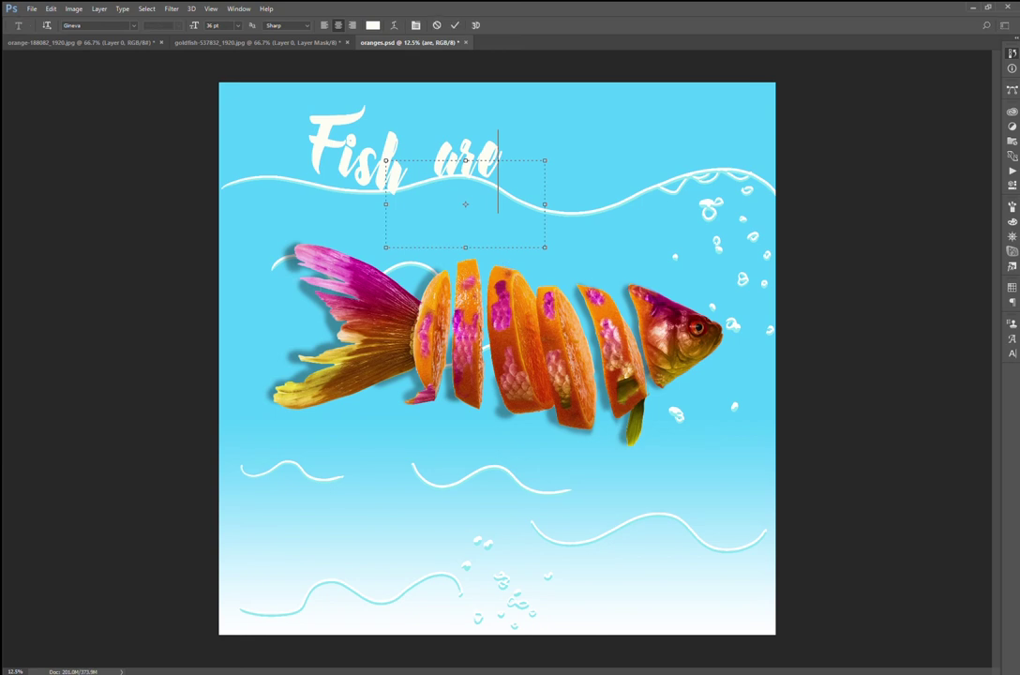
click(437, 26)
click(546, 270)
drag(733, 337, 724, 247)
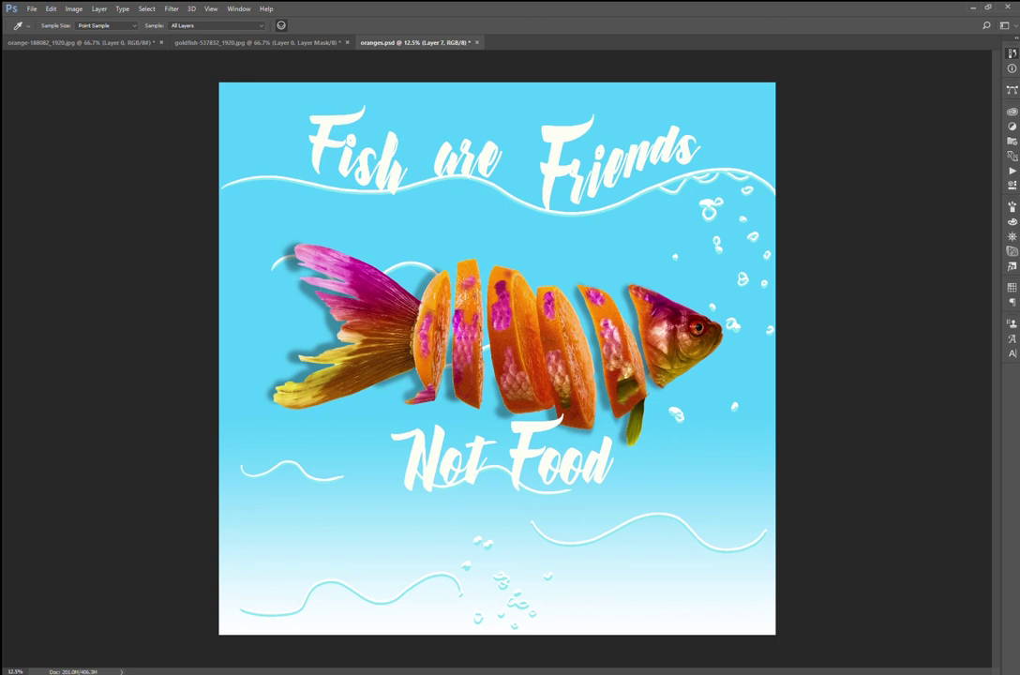
Select the 'Not Food' layer, scale it up and shift it down toward the bottom waves.
key(alt+])
key(v)
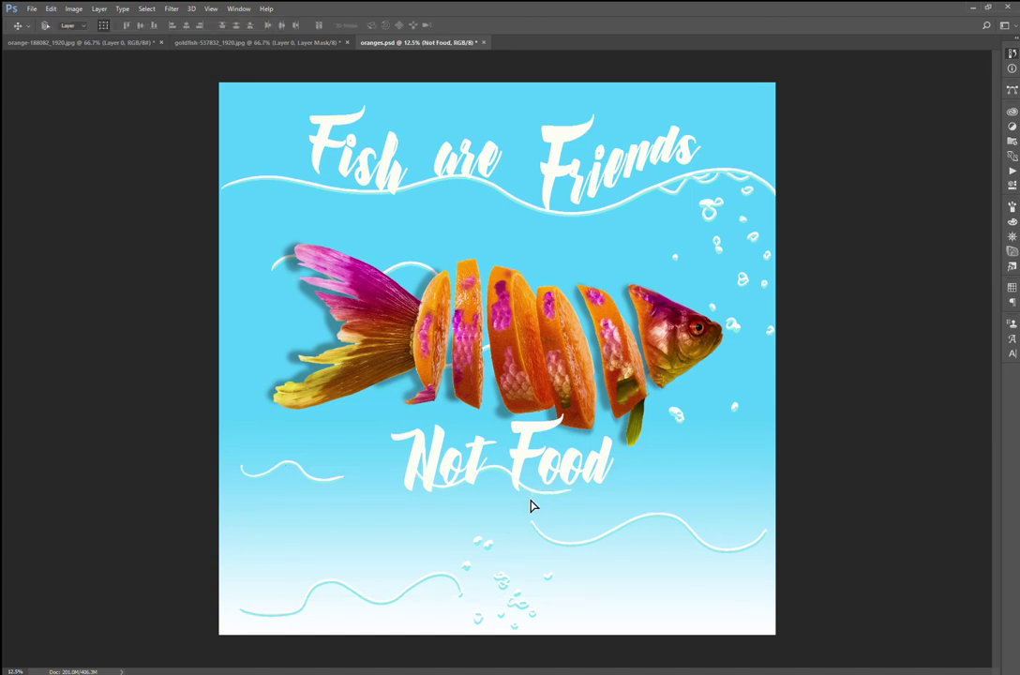
key(ctrl+z)
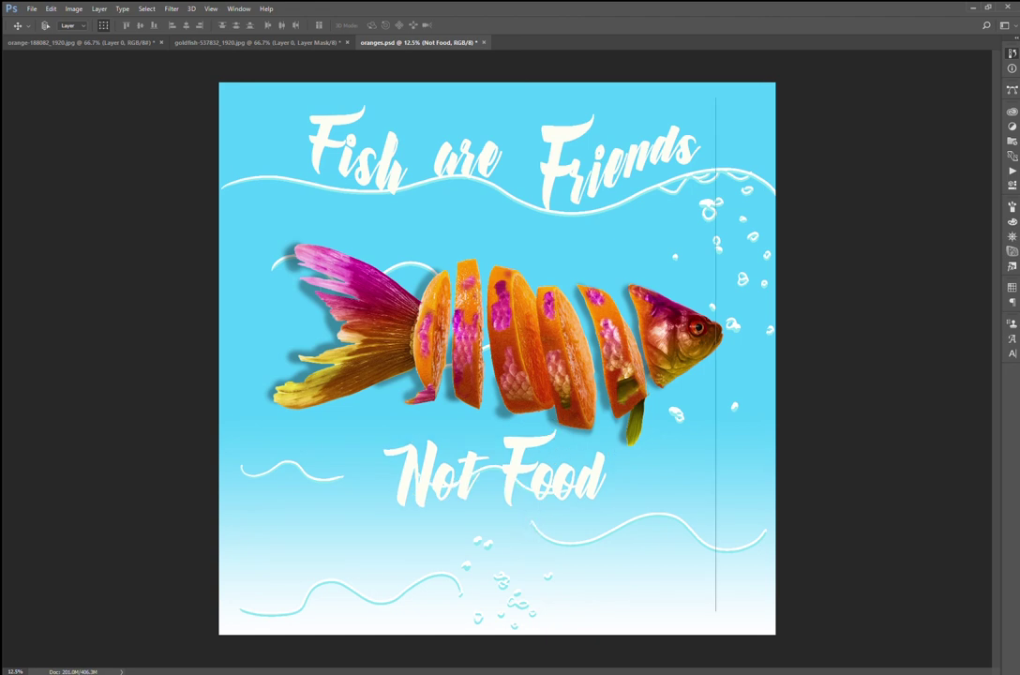
key(ctrl+z)
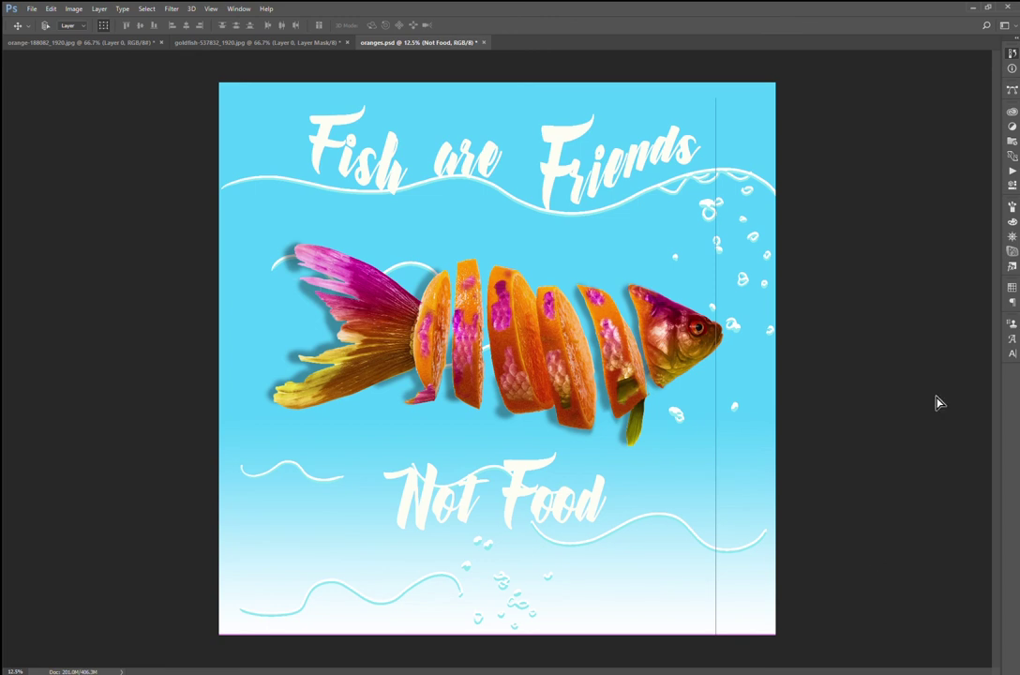
key(ctrl+z)
key(ctrl+t)
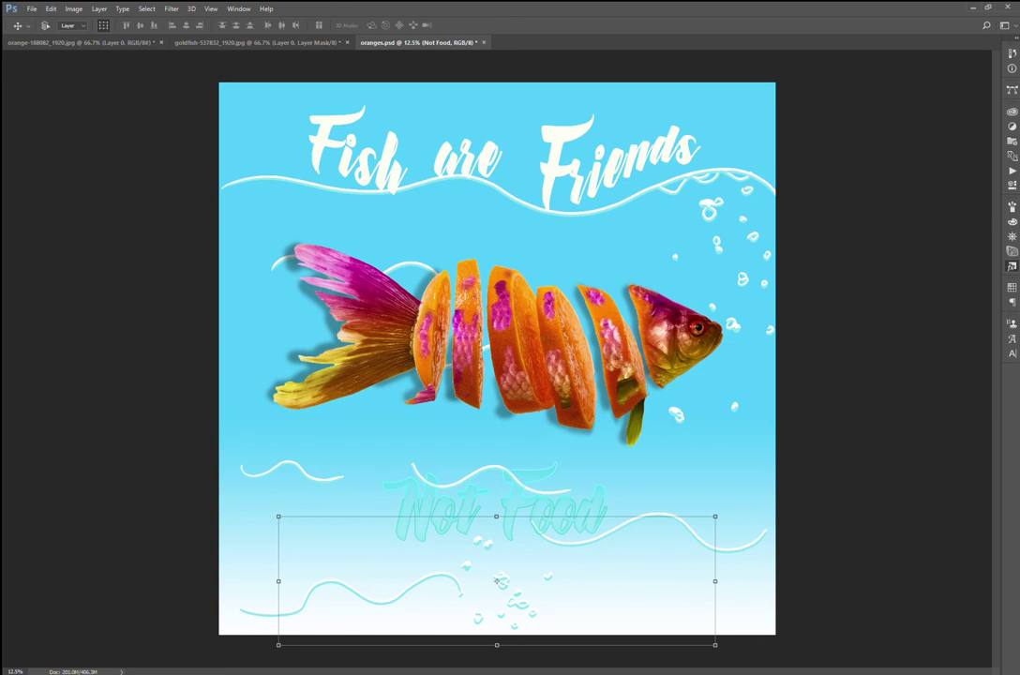
Commit the 'Not Food' transform and make Layer 7 the active layer.
key(Return)
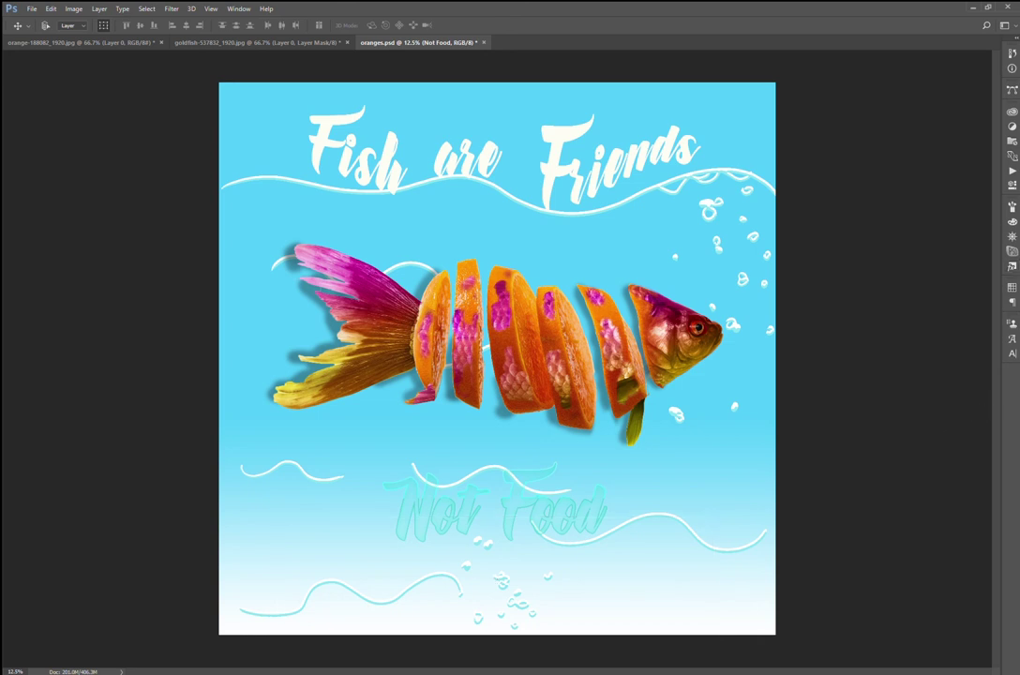
key(ctrl+e)
key(b)
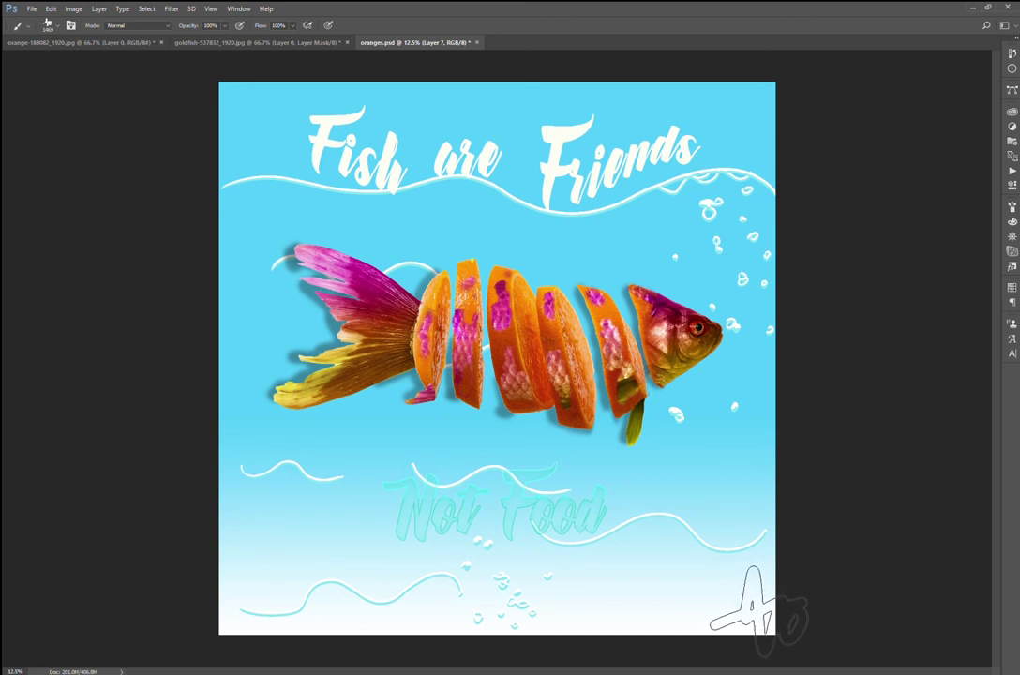
Paint yellow-green over the outlined signature initials at the canvas's lower right.
drag(708, 527, 755, 581)
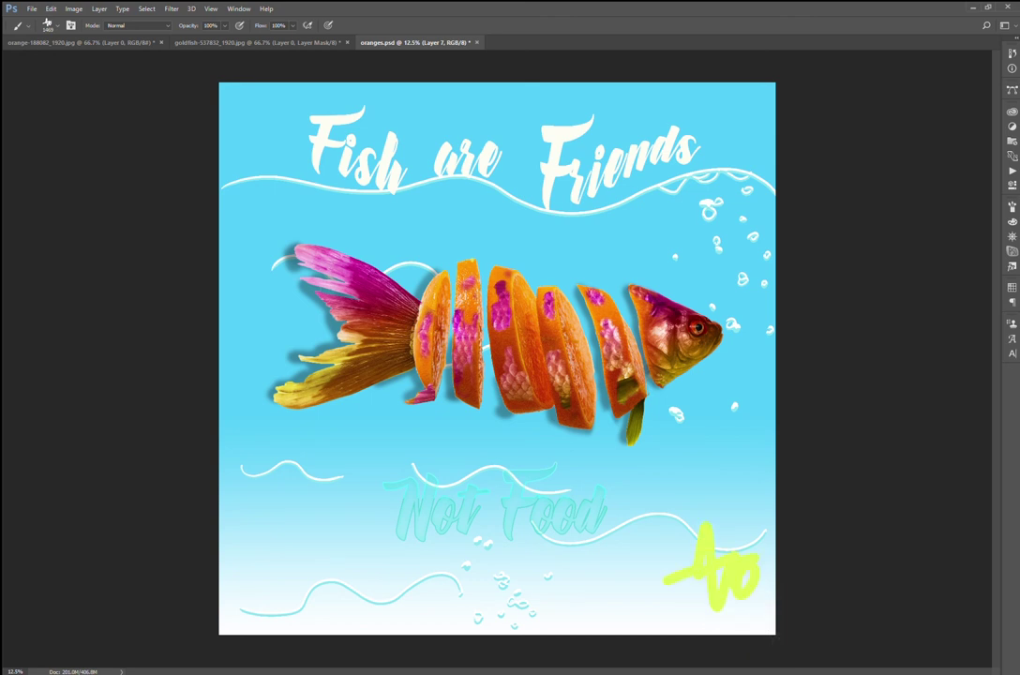